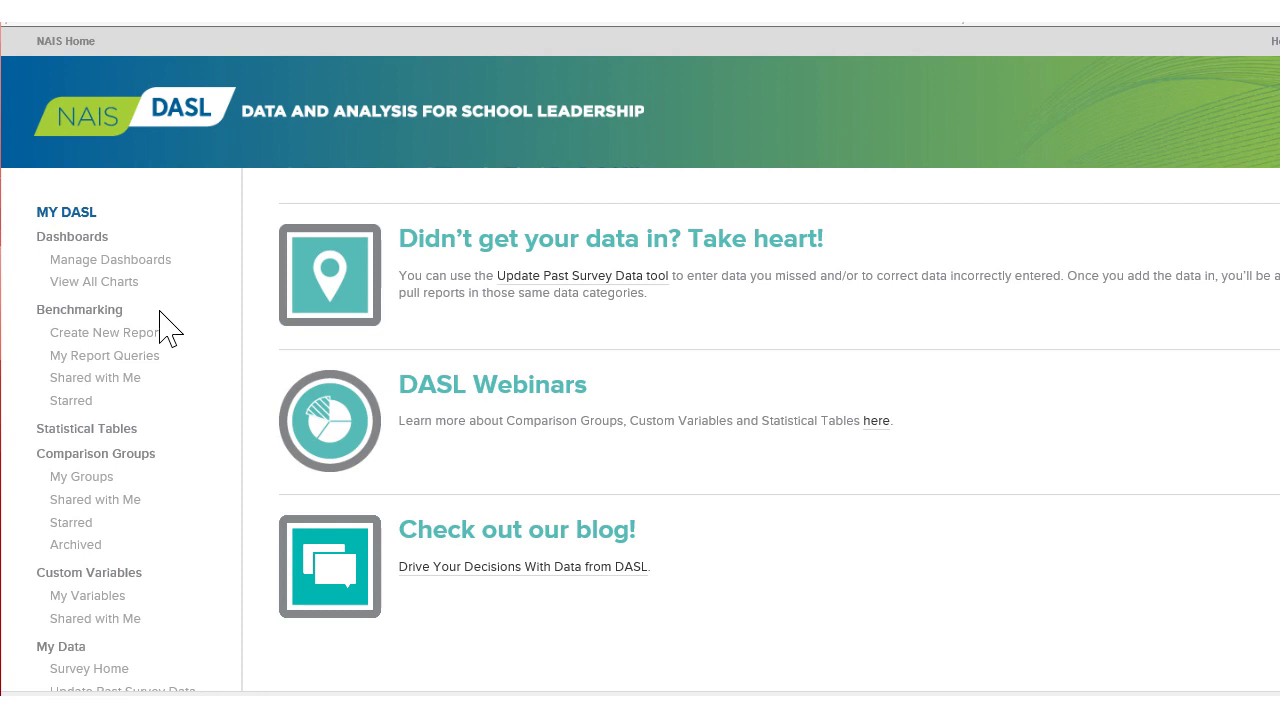
# - Start a new benchmarking report and add the private group TrainingSet as its comparison group
pyautogui.click(108, 337)
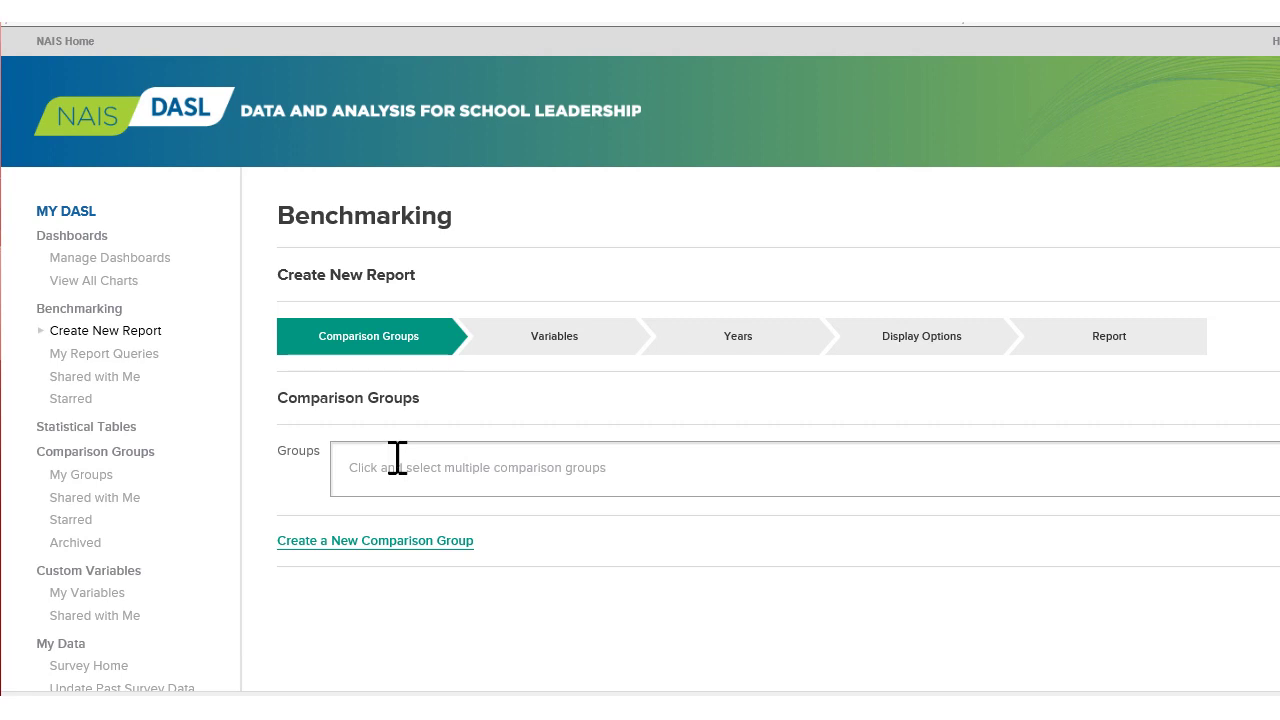
pyautogui.click(480, 470)
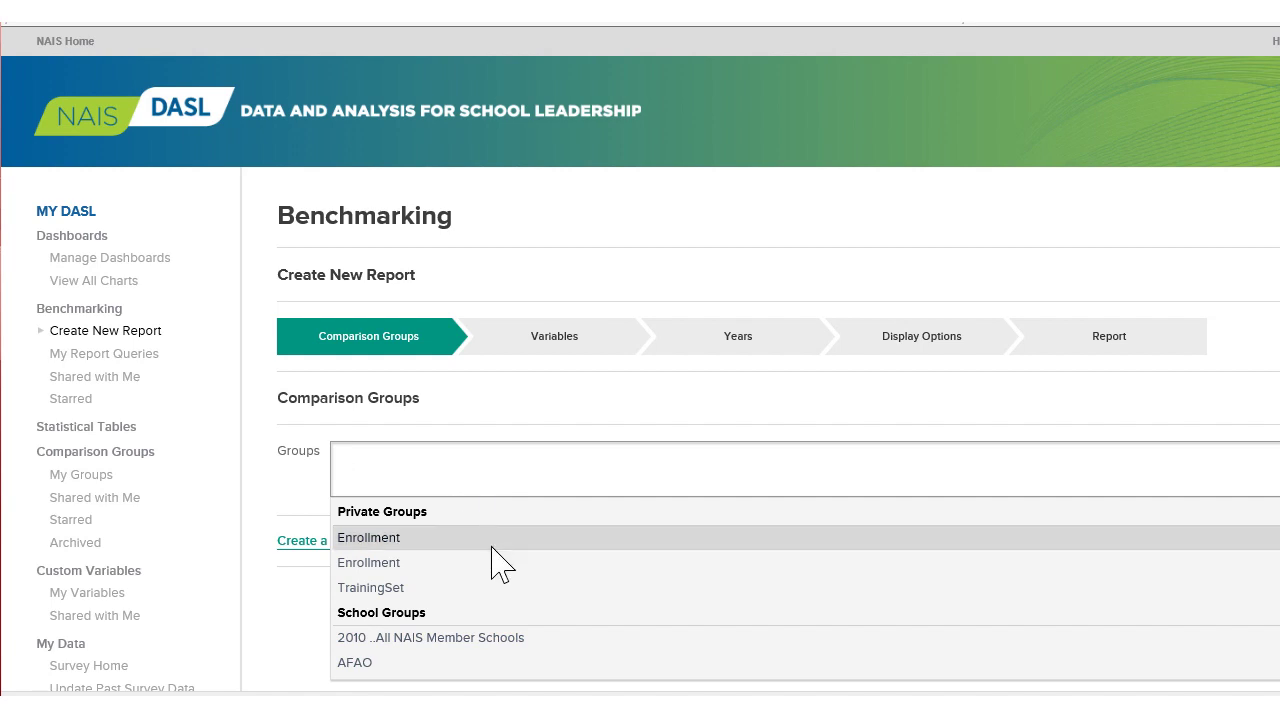
pyautogui.scroll(-3, 495, 563)
pyautogui.scroll(-5, 490, 568)
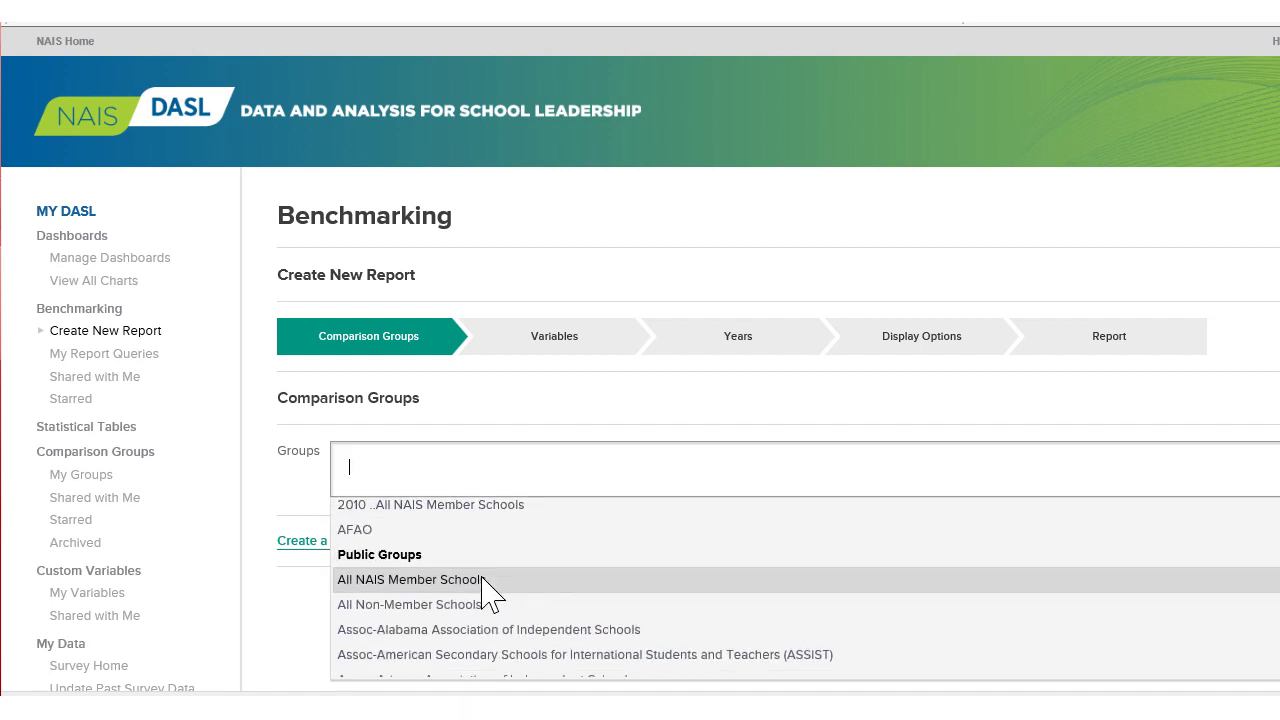
pyautogui.scroll(-2, 487, 595)
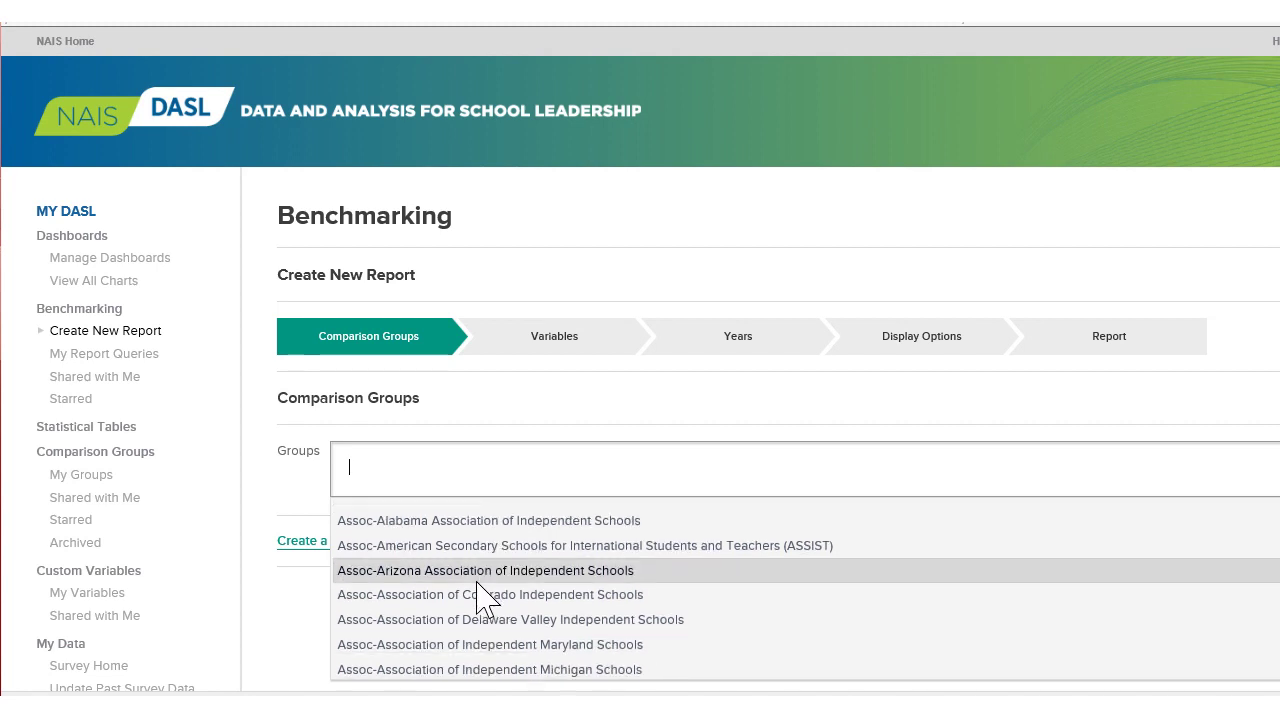
pyautogui.scroll(5, 666, 530)
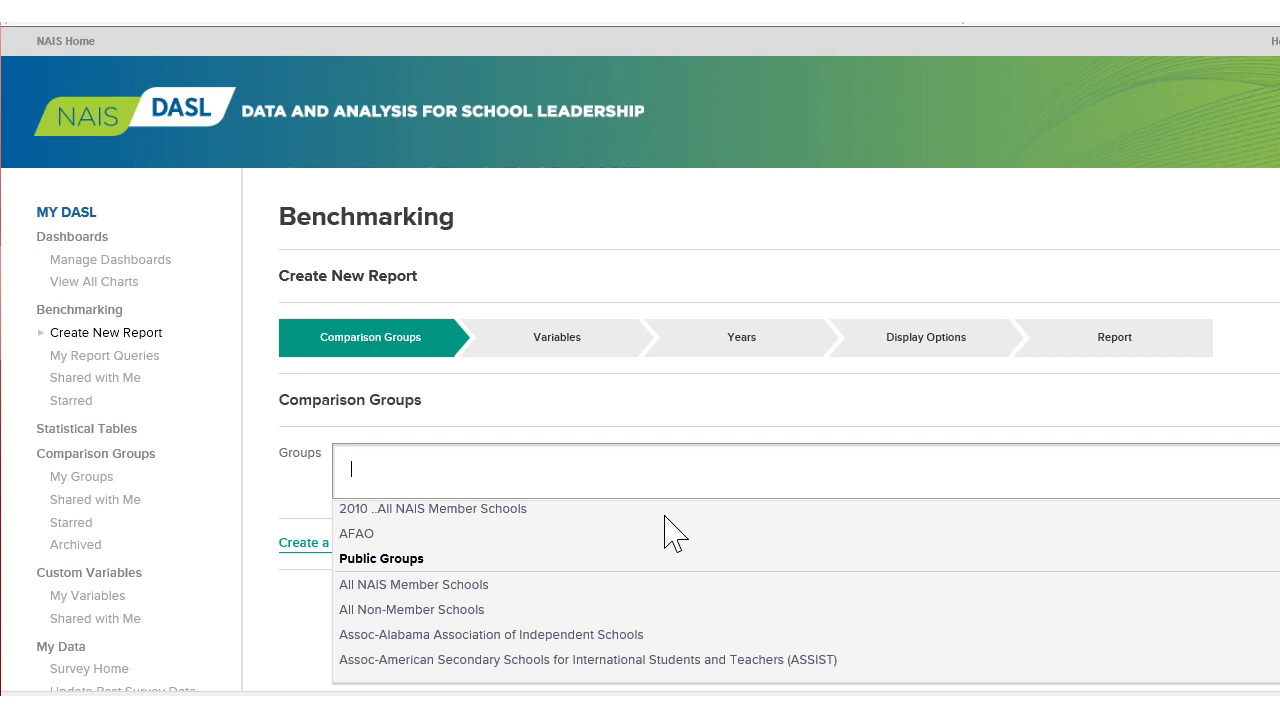
pyautogui.scroll(3, 657, 558)
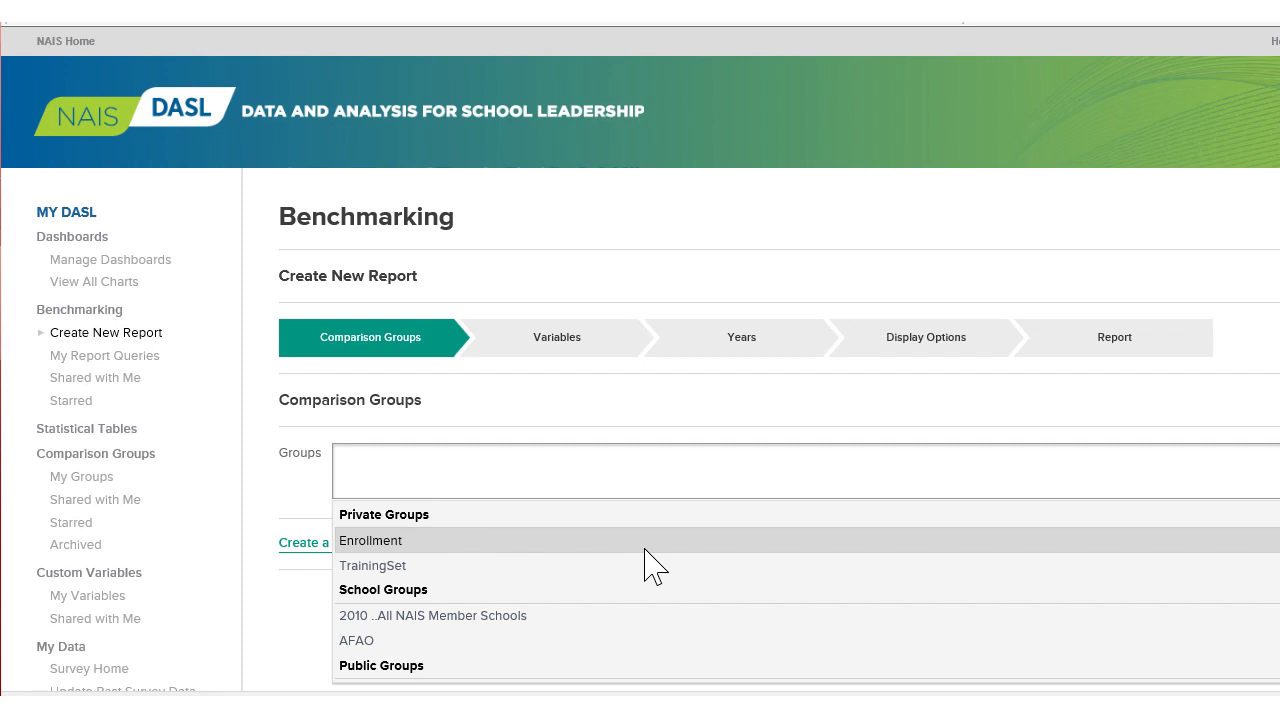
pyautogui.click(517, 565)
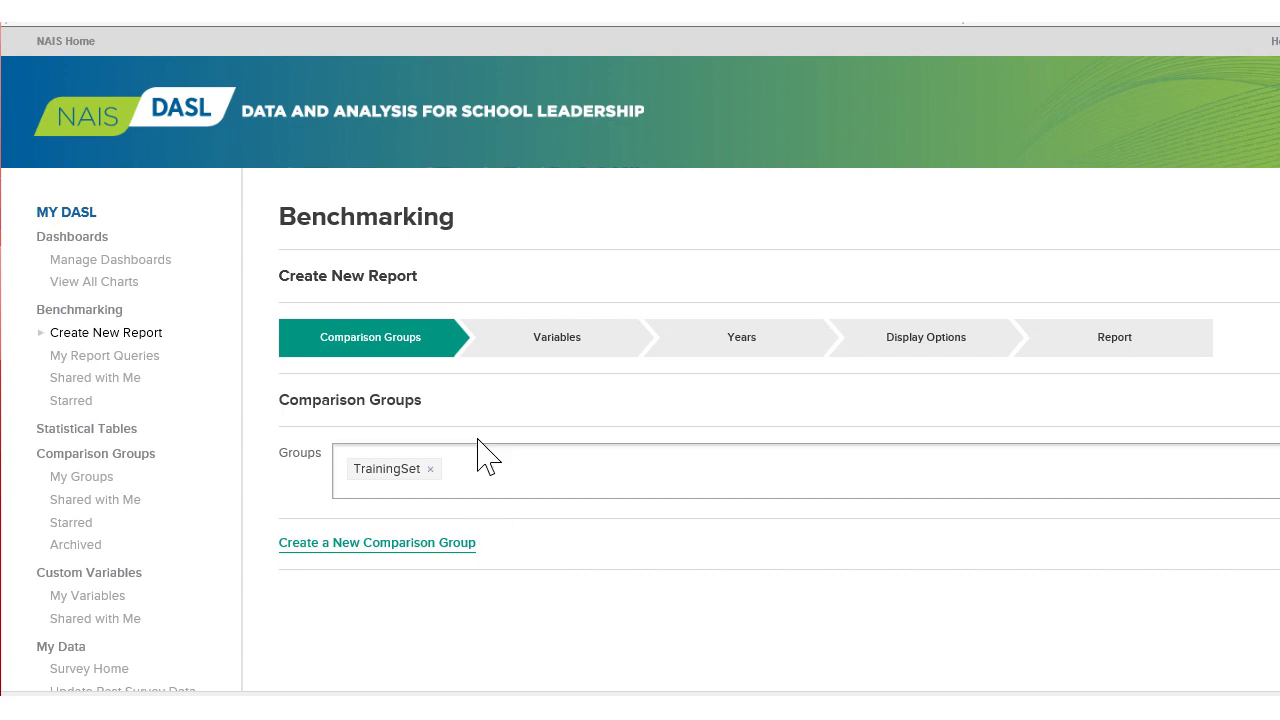
# - On the Variables step, filter to category Teacher Salaries, subcategory Teacher Salaries by Experience
pyautogui.click(548, 345)
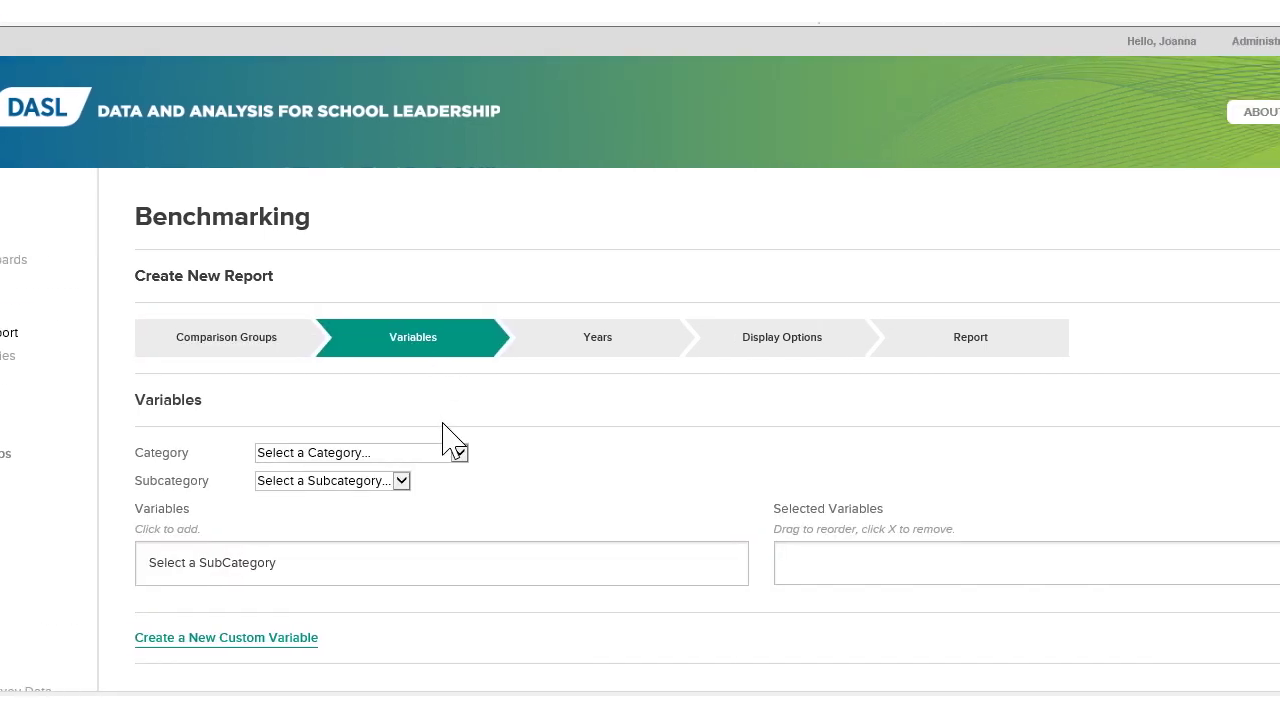
pyautogui.click(321, 452)
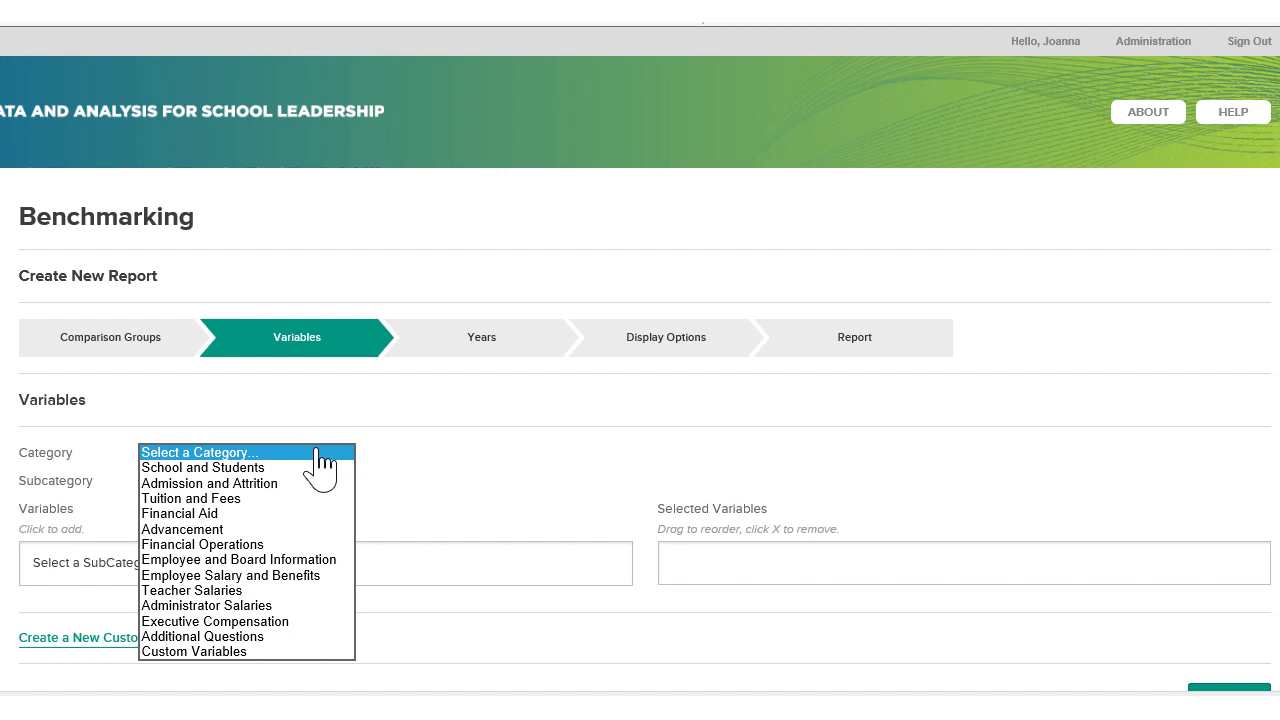
pyautogui.click(263, 590)
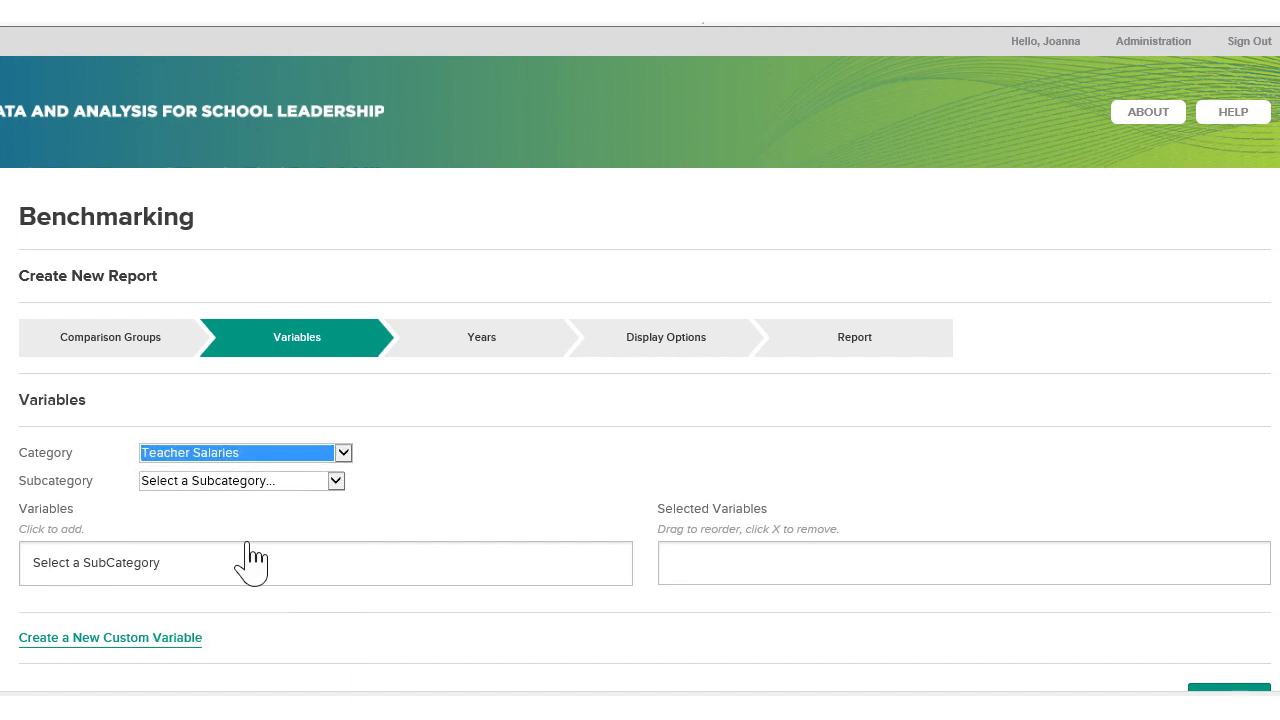
pyautogui.click(256, 484)
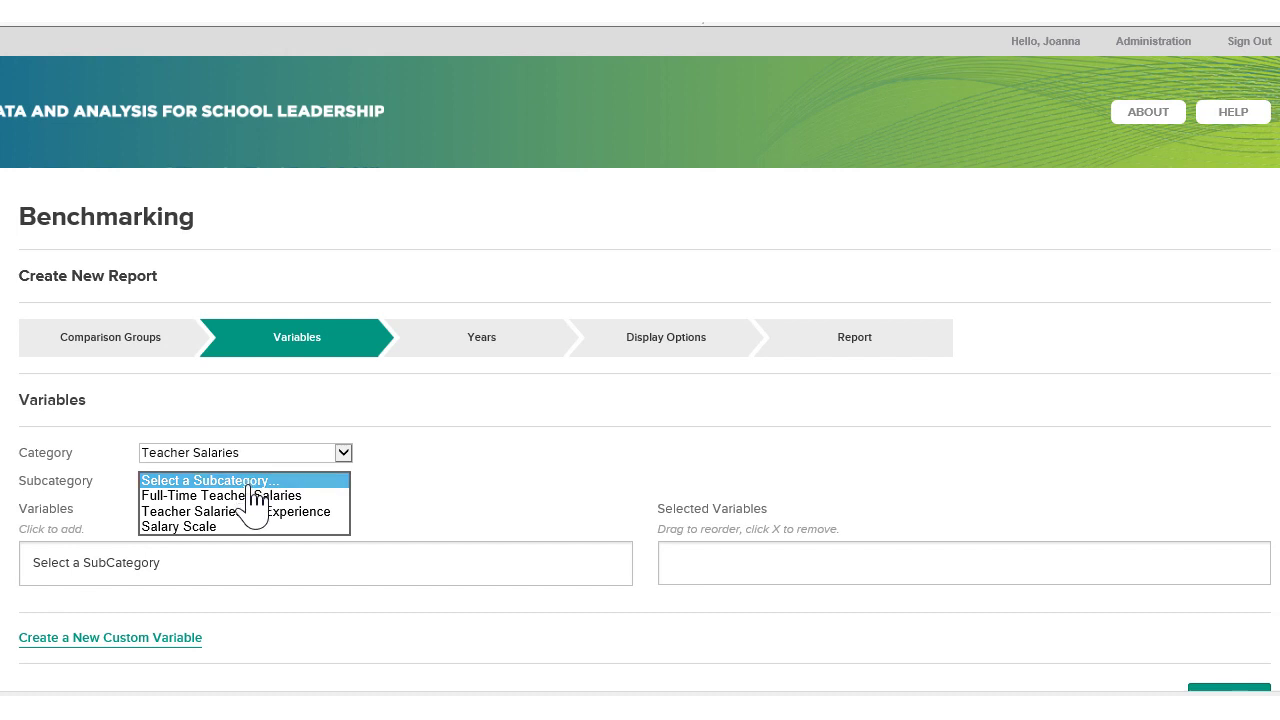
pyautogui.click(230, 512)
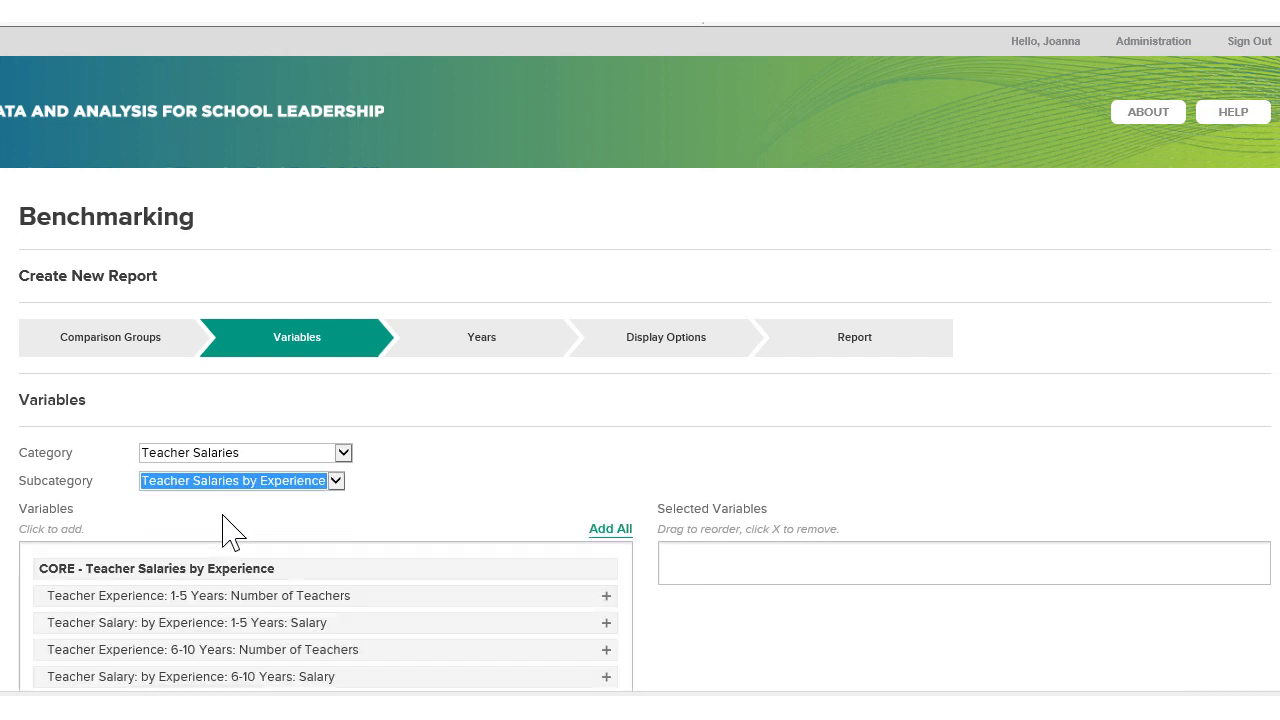
# - Add the 1-5, 6-10, 11-15 and 16-20 Years teacher salary variables
pyautogui.scroll(-3, 486, 518)
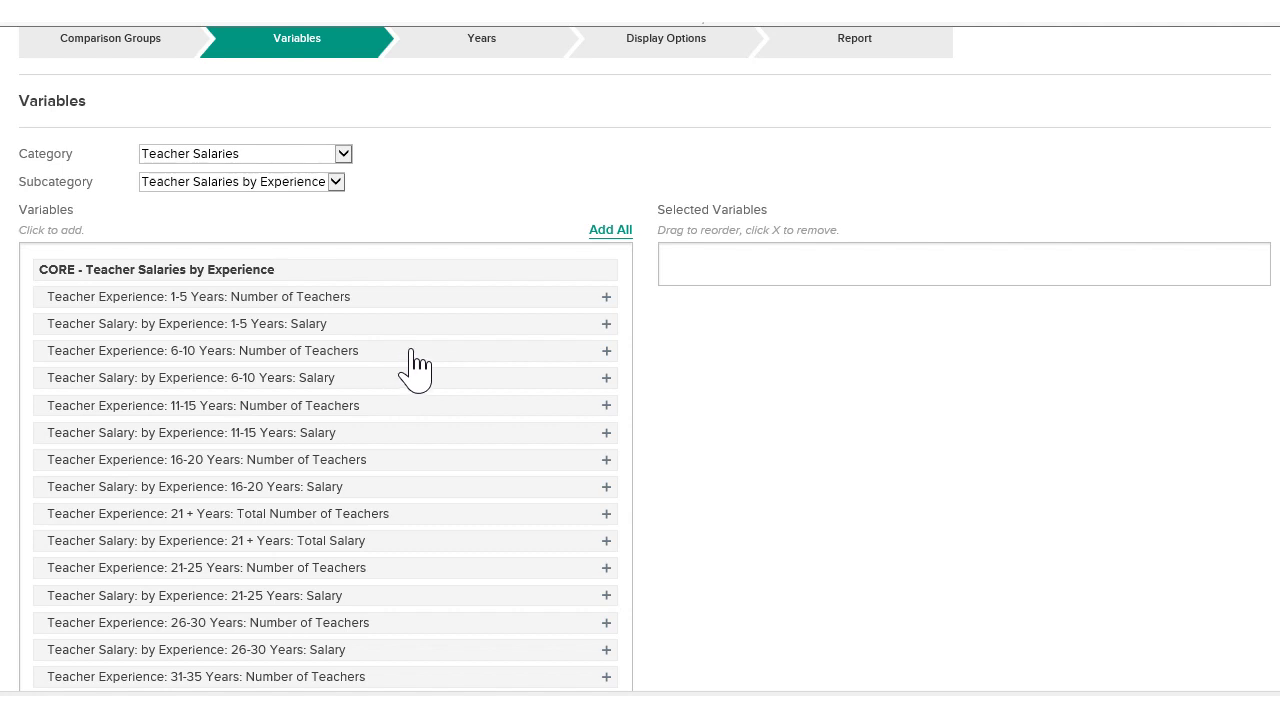
pyautogui.click(605, 330)
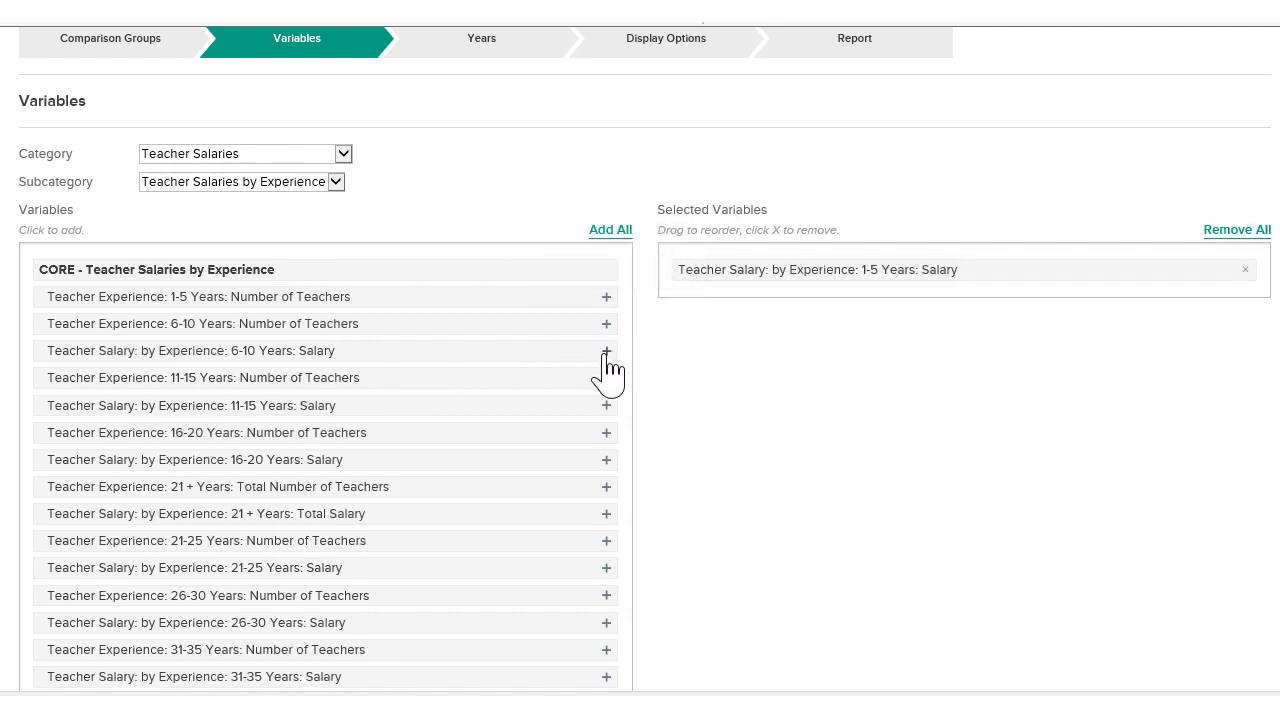
pyautogui.click(607, 350)
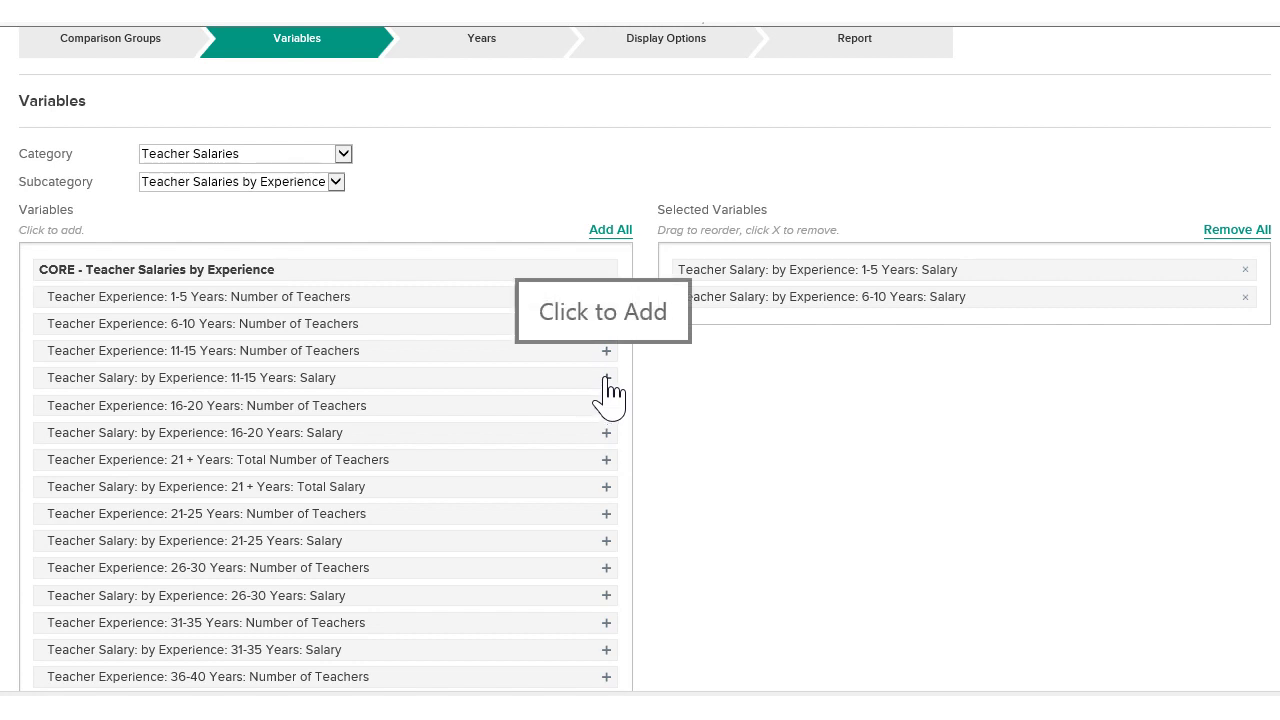
pyautogui.click(606, 380)
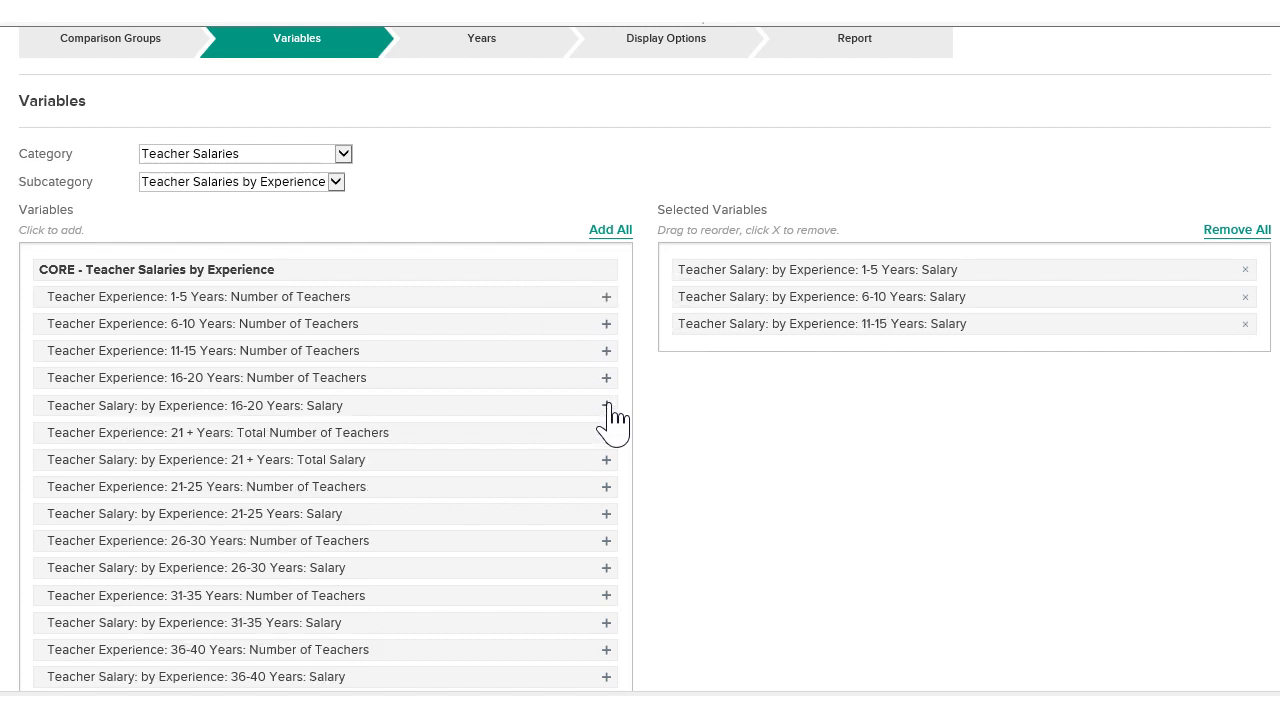
pyautogui.click(607, 405)
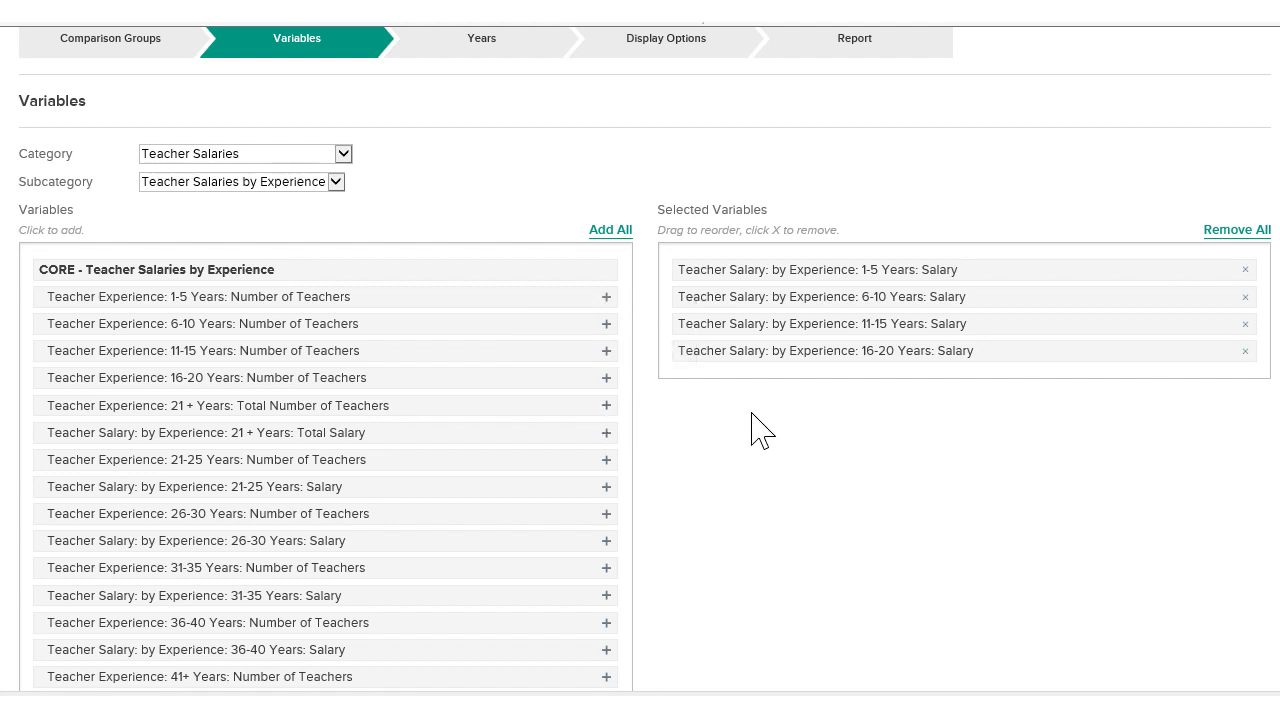
pyautogui.scroll(1, 751, 434)
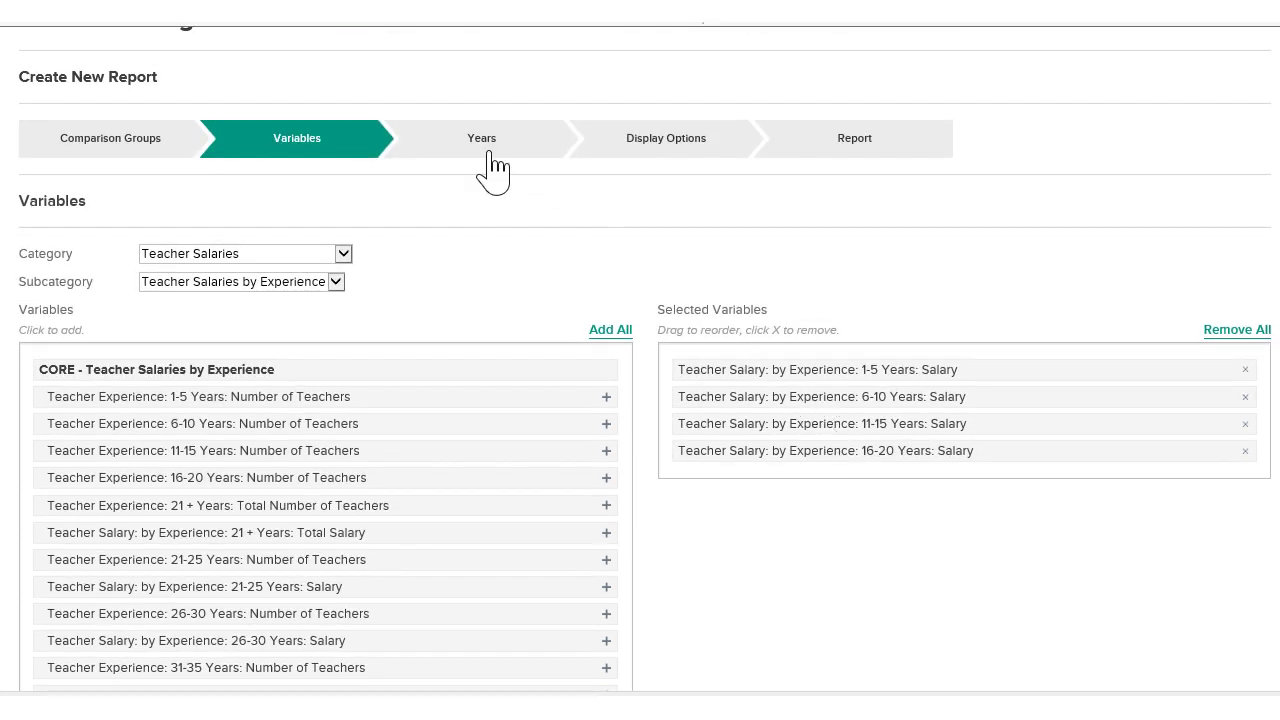
# - On the Years step, briefly try Range, then keep Individual Years with 2015
pyautogui.click(483, 167)
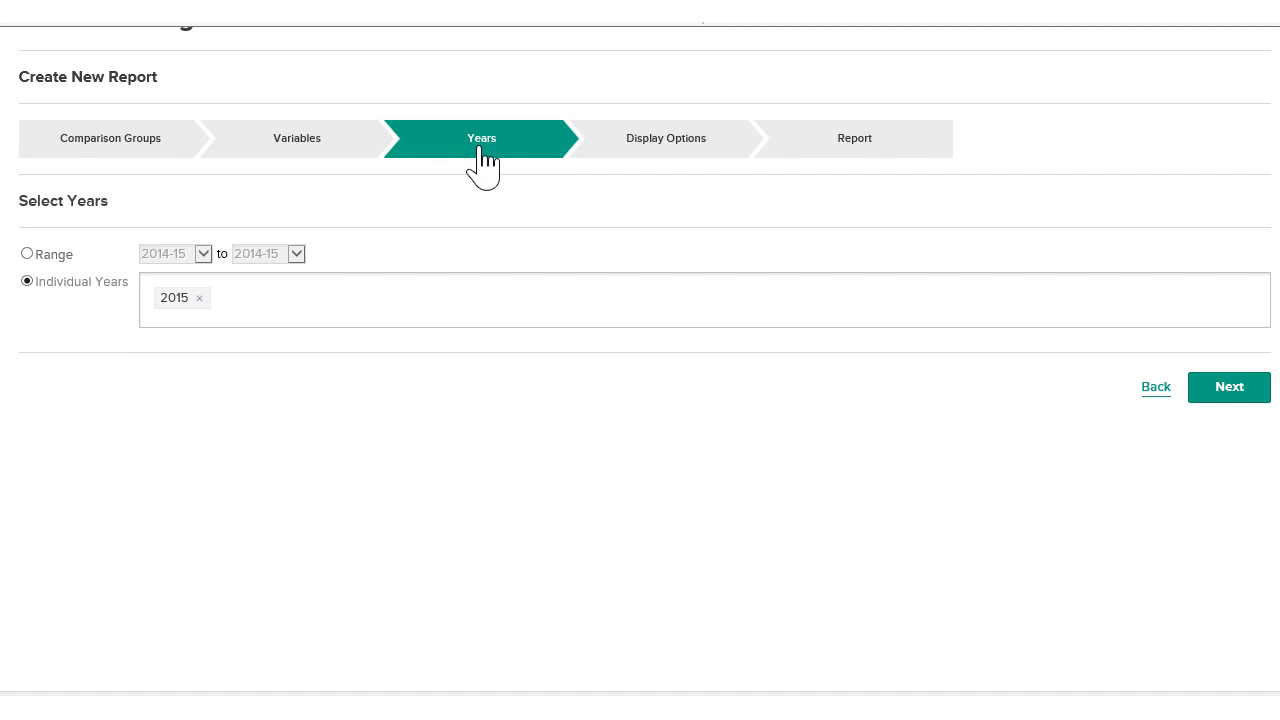
pyautogui.click(27, 254)
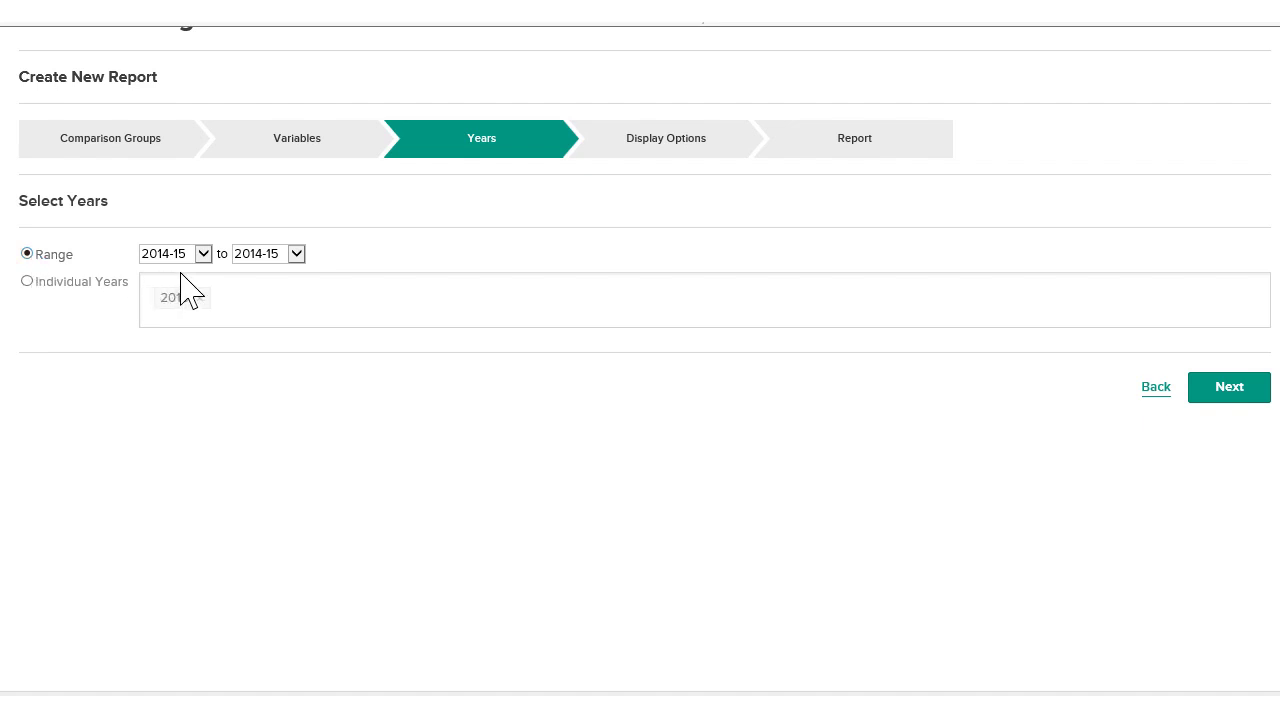
pyautogui.click(27, 281)
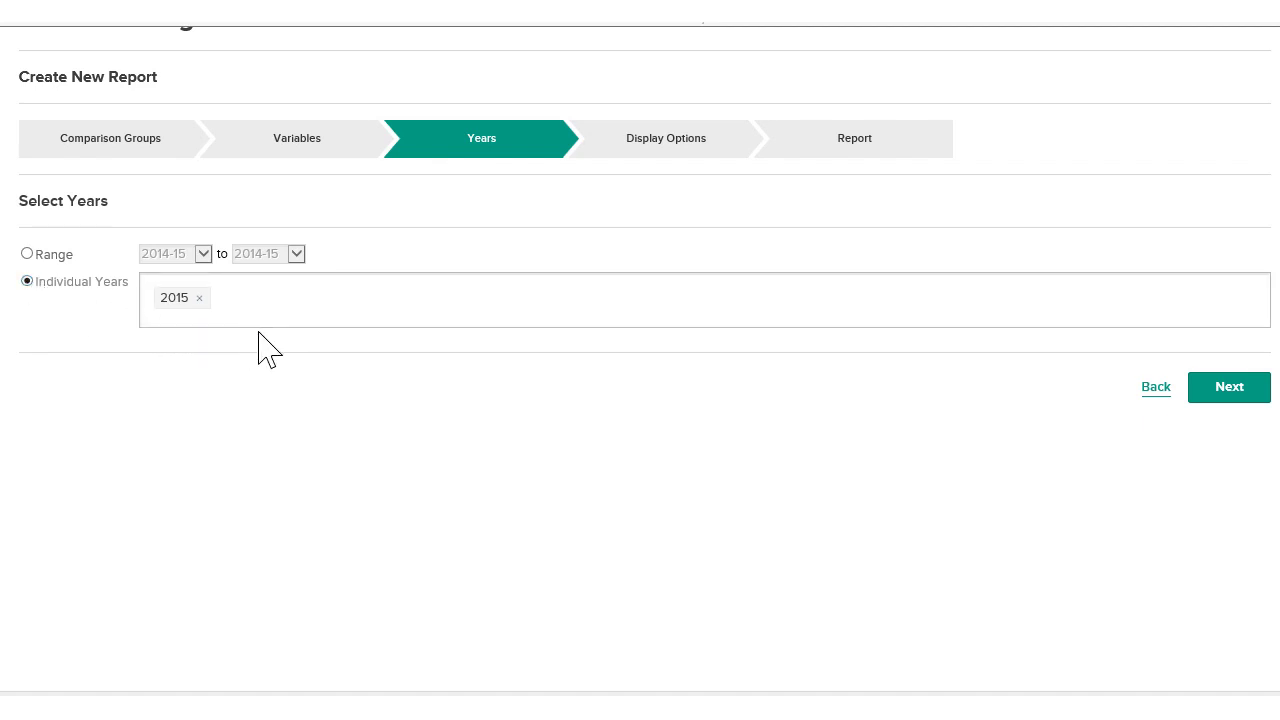
pyautogui.click(634, 160)
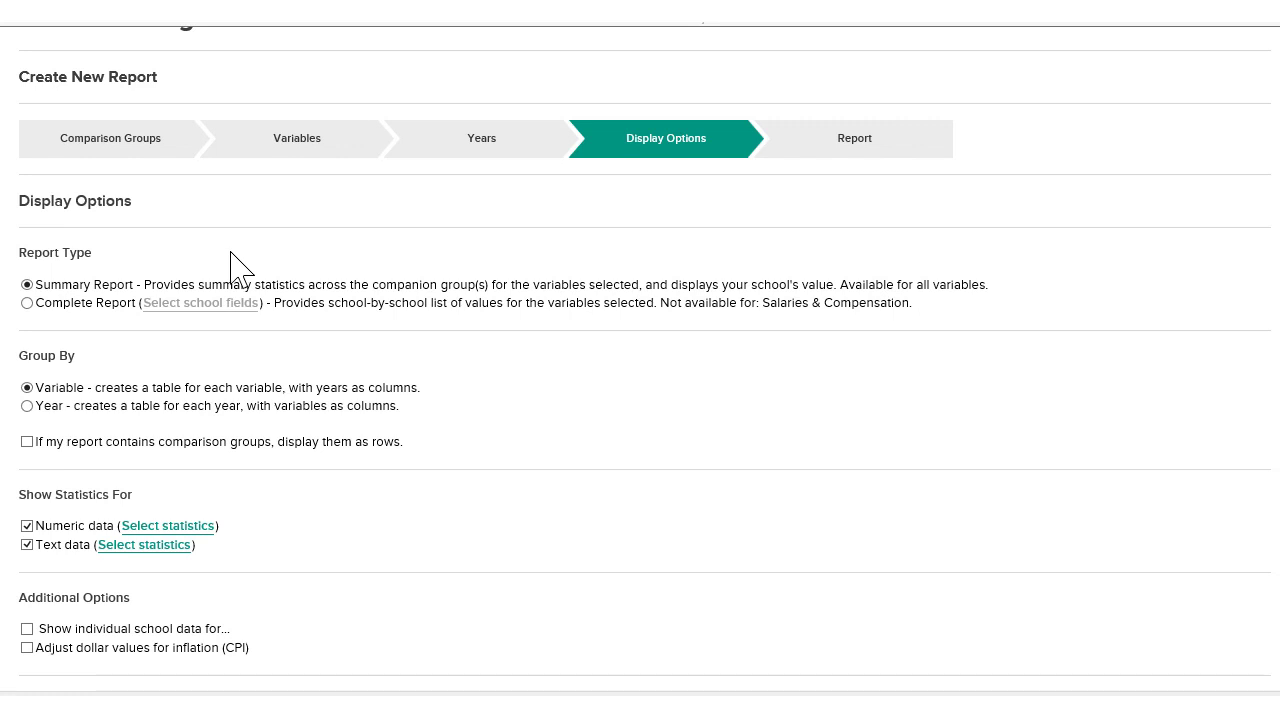
# - Turn on 'Show individual school data' for NAIS Test School under Additional Options
pyautogui.scroll(-1, 224, 262)
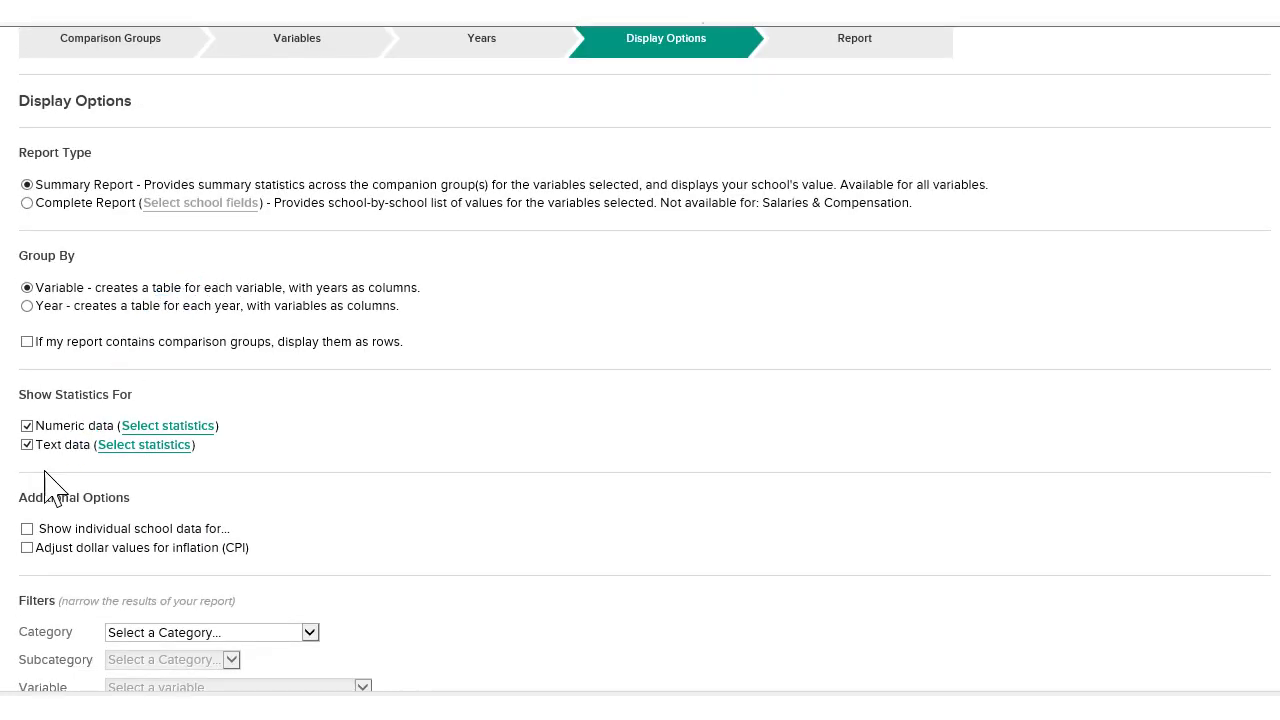
pyautogui.click(27, 529)
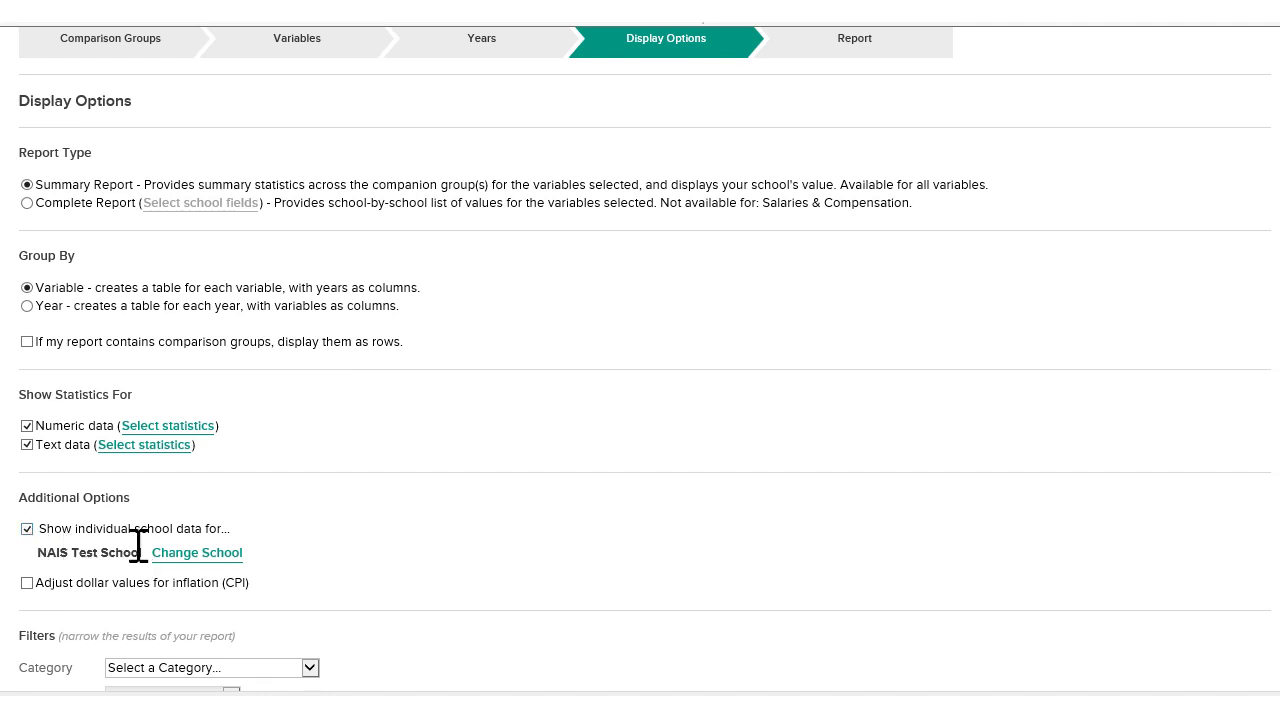
pyautogui.scroll(-1, 137, 540)
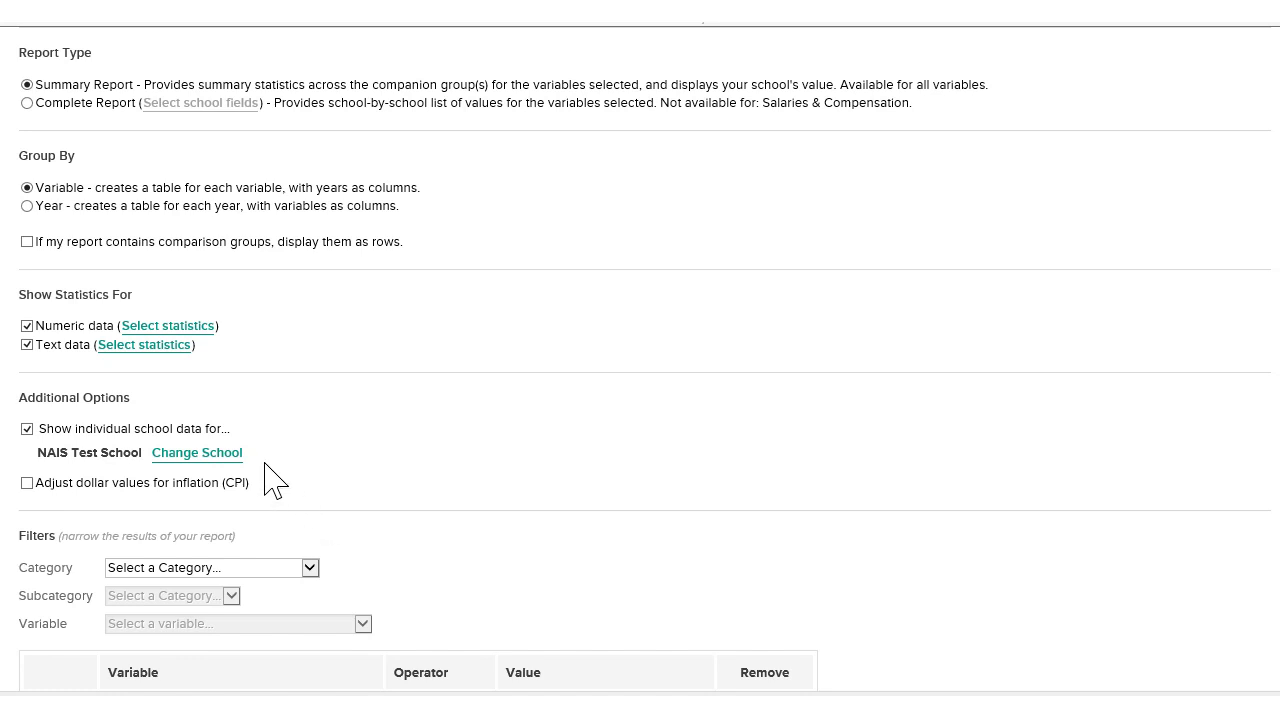
pyautogui.scroll(-2, 270, 478)
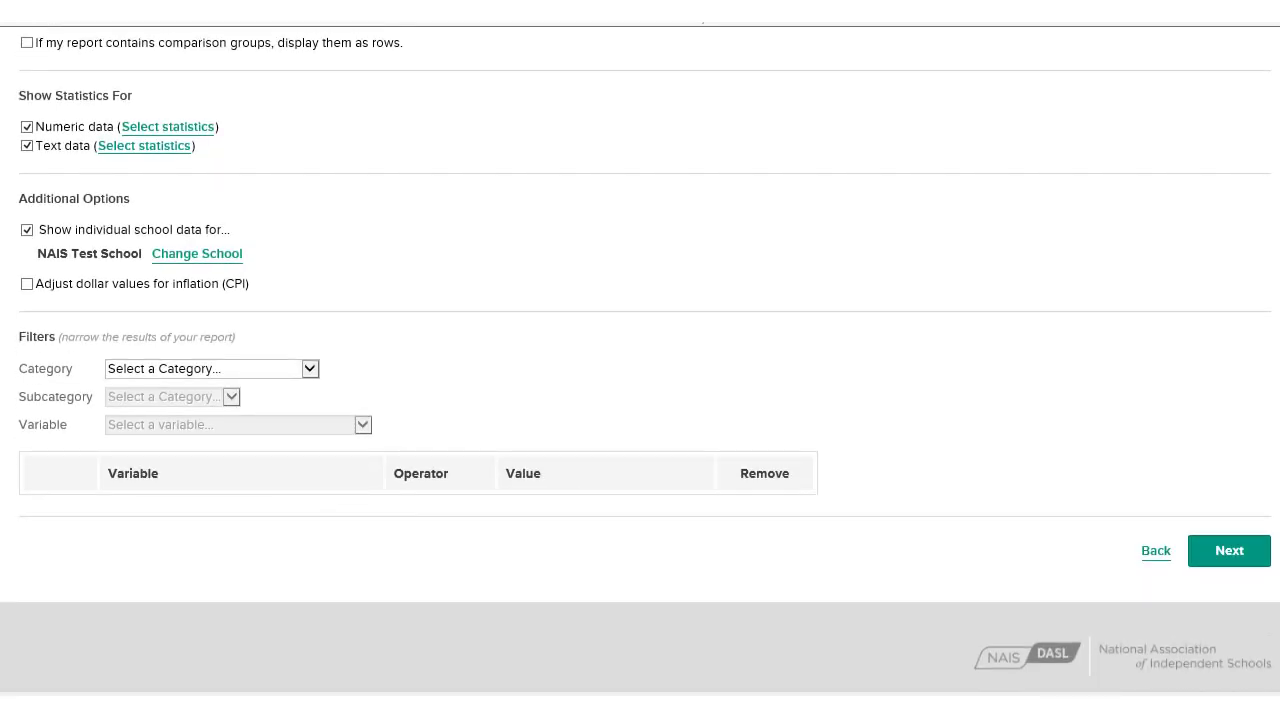
# - Generate the report and review 1-5 Years: TrainingSet mean $50,123, median $52,149, school $44,902
pyautogui.click(1234, 562)
pyautogui.scroll(3, 559, 316)
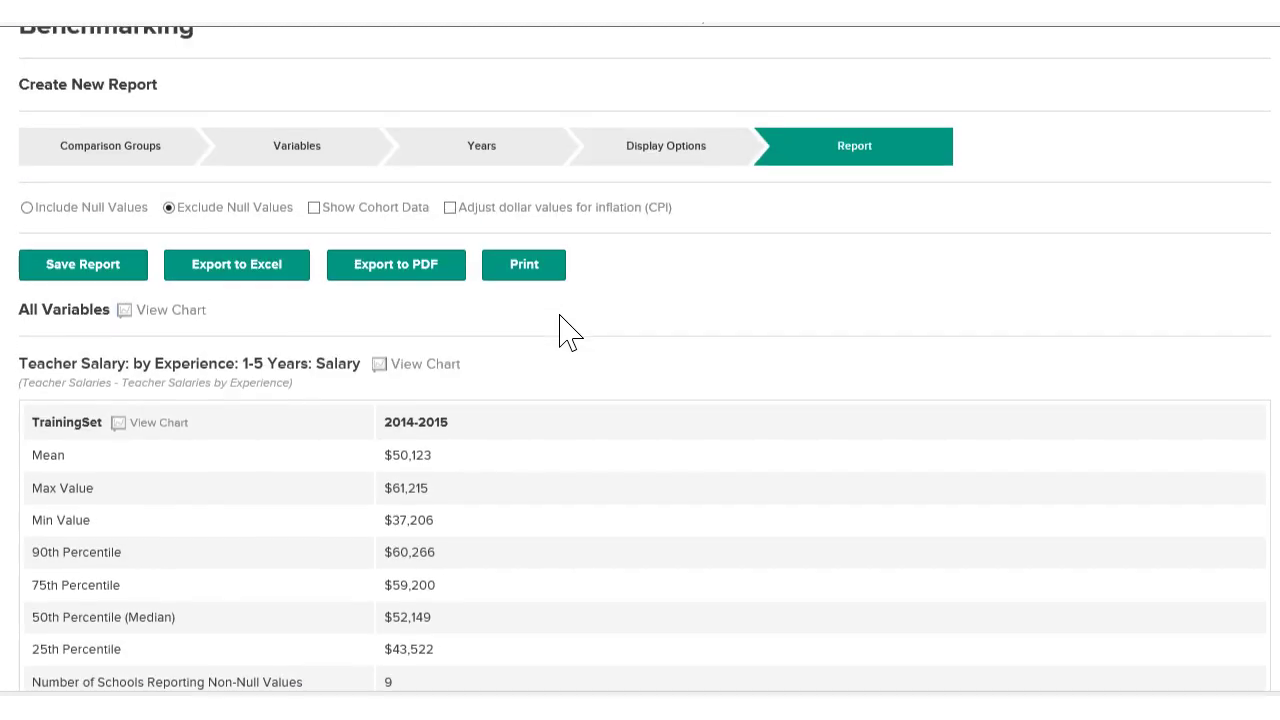
pyautogui.scroll(-1, 559, 316)
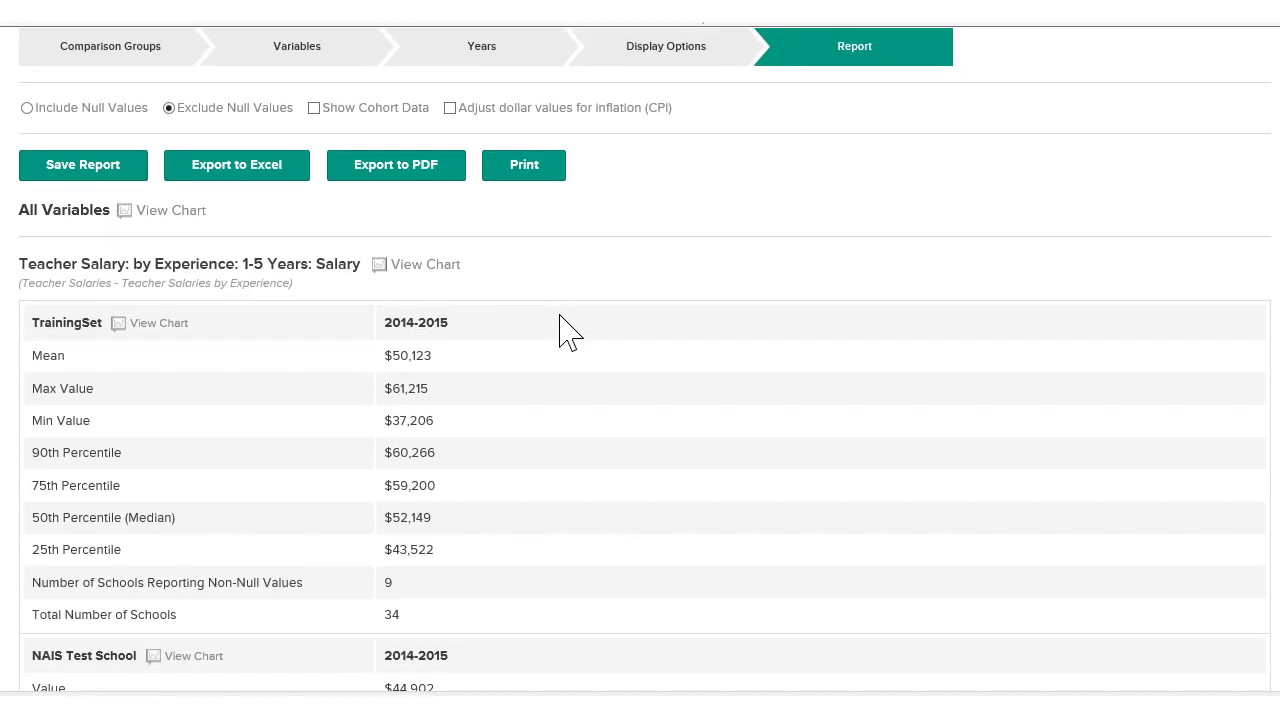
pyautogui.scroll(-1, 565, 325)
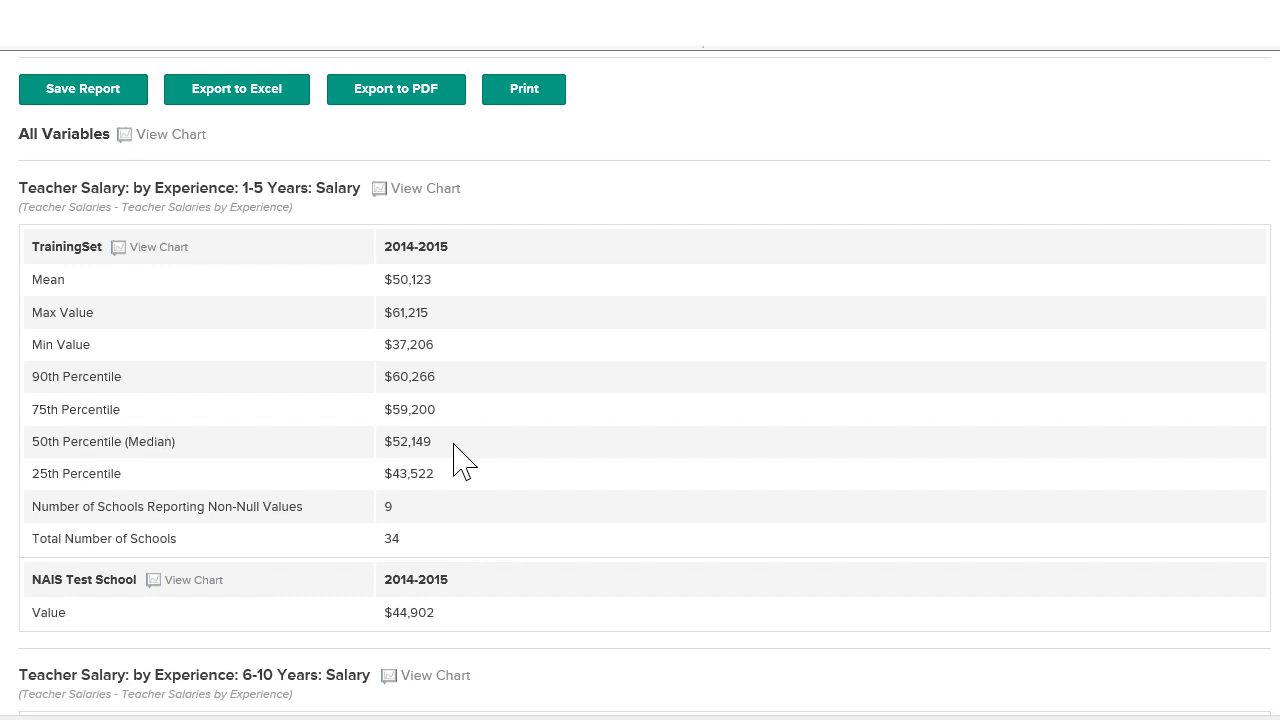
pyautogui.scroll(2, 545, 170)
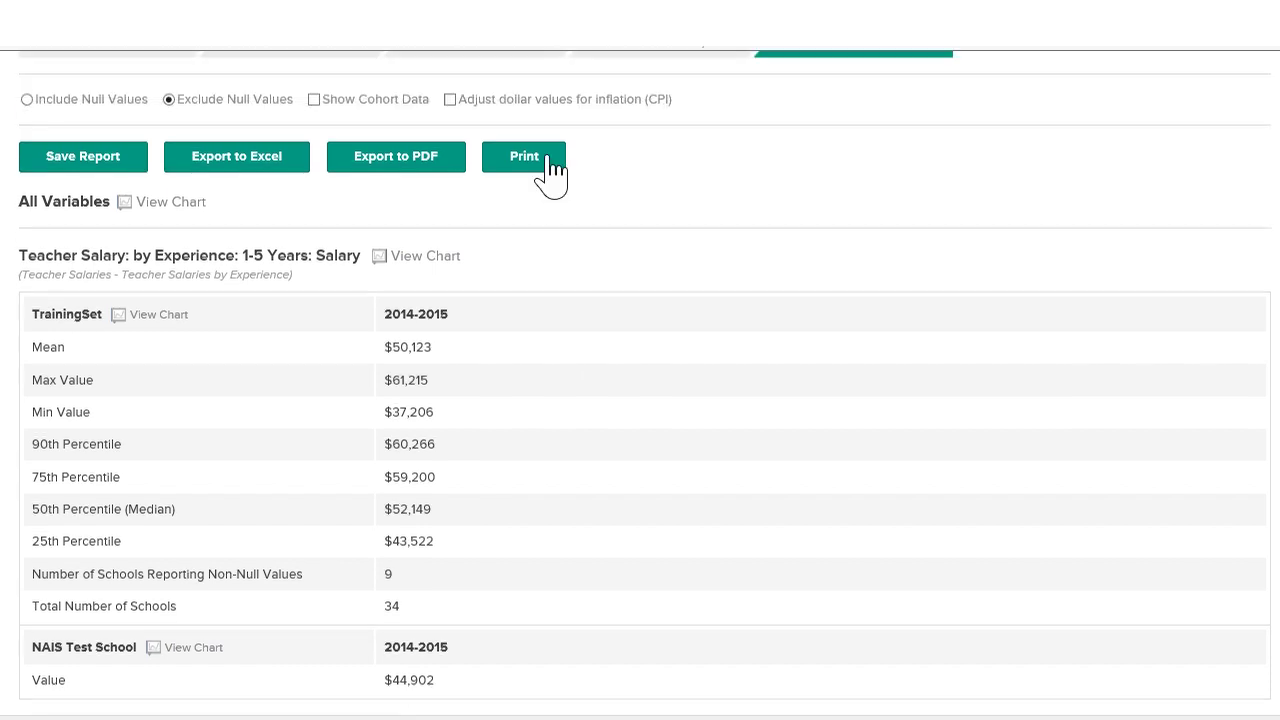
# - Replace TrainingSet with 2010 ..All NAIS Member Schools and regenerate the report
pyautogui.click(164, 178)
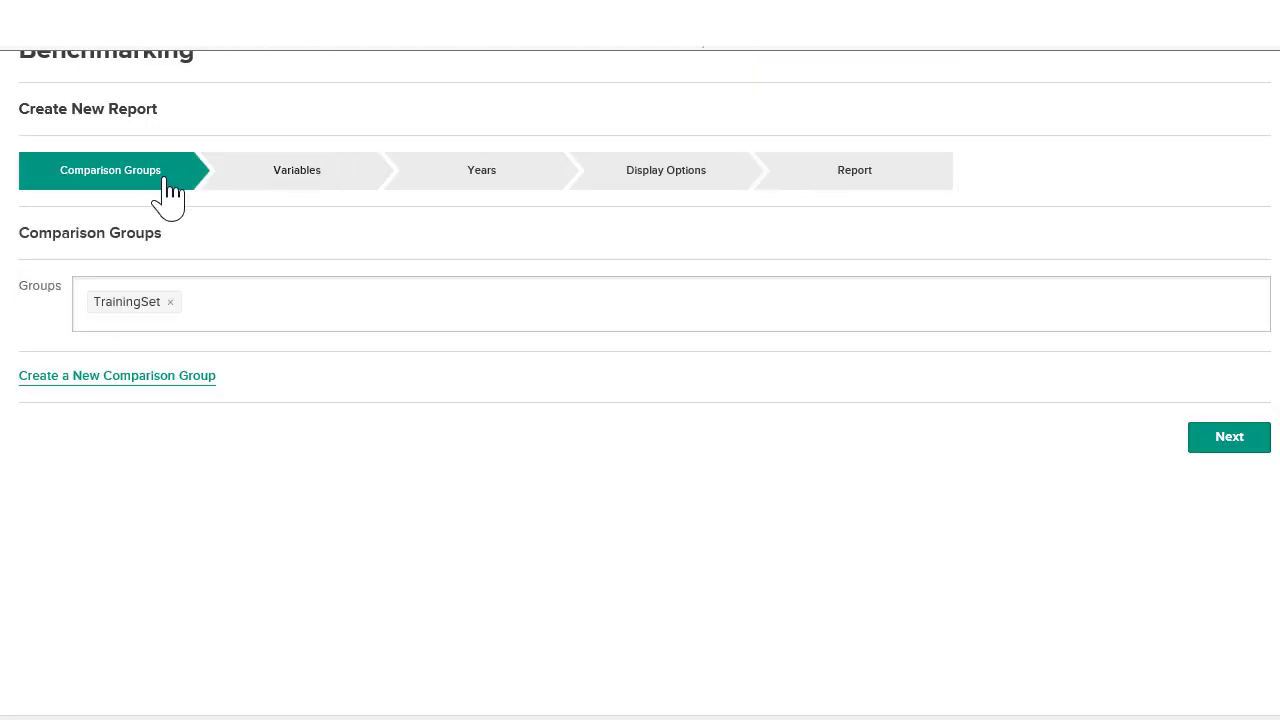
pyautogui.click(168, 301)
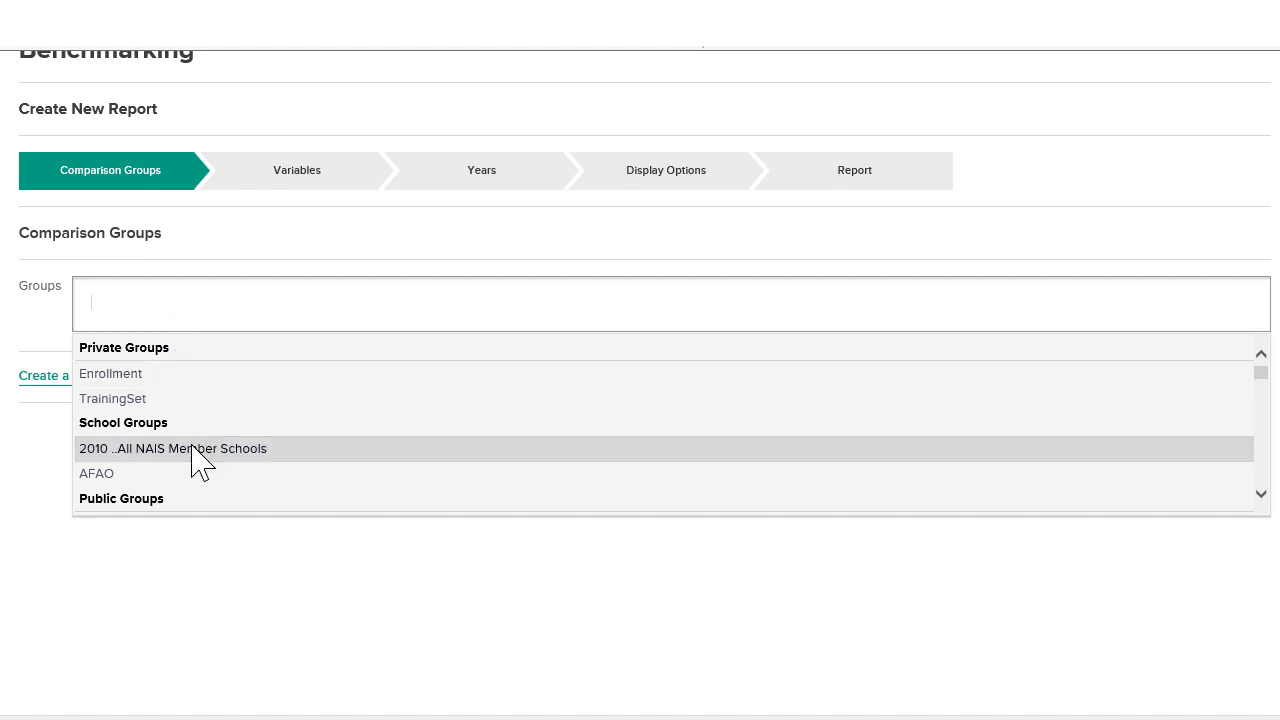
pyautogui.click(193, 447)
pyautogui.click(866, 190)
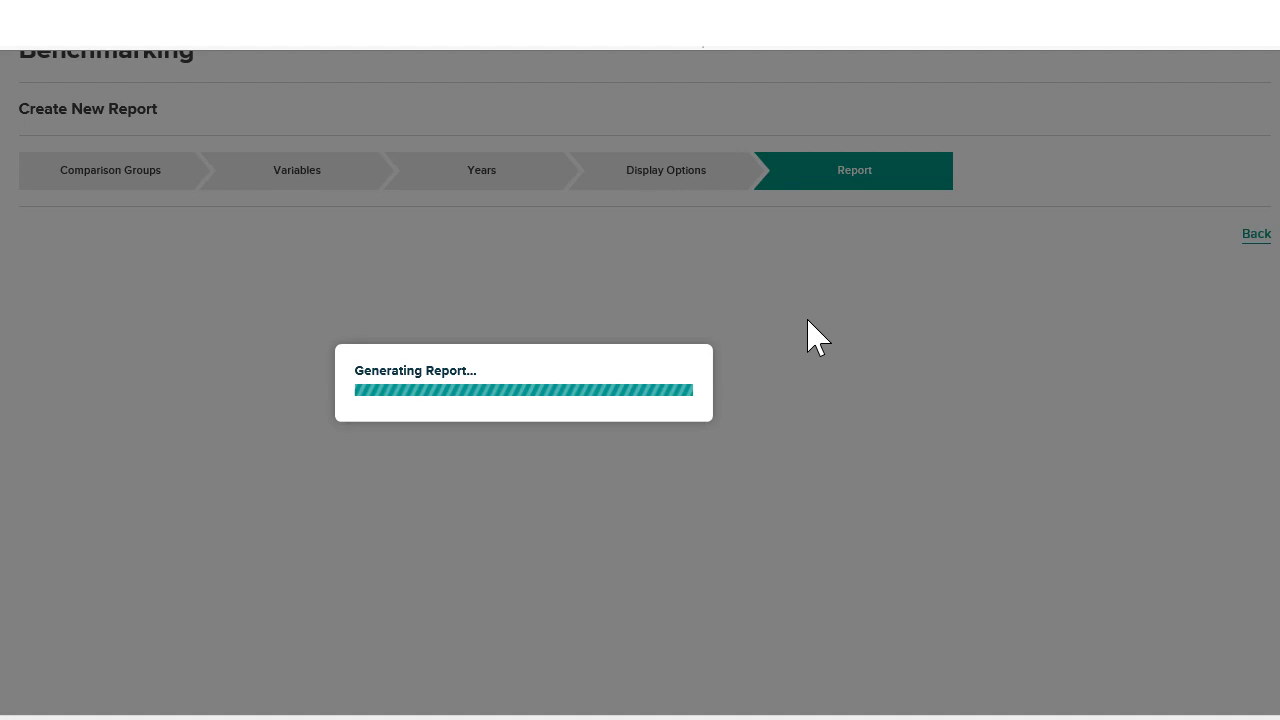
pyautogui.scroll(-2, 814, 337)
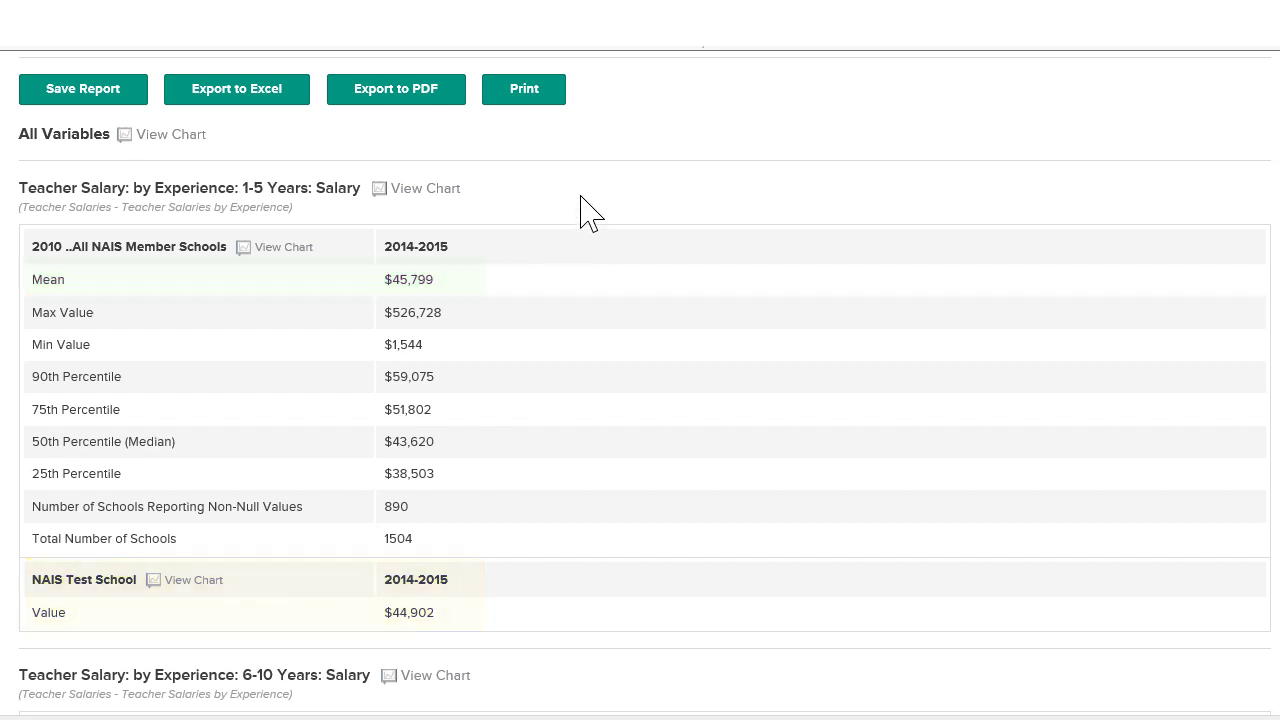
# - Chart 1-5 Years salary by Mean and export it as Create New Report_20150203.xls
pyautogui.scroll(2, 581, 200)
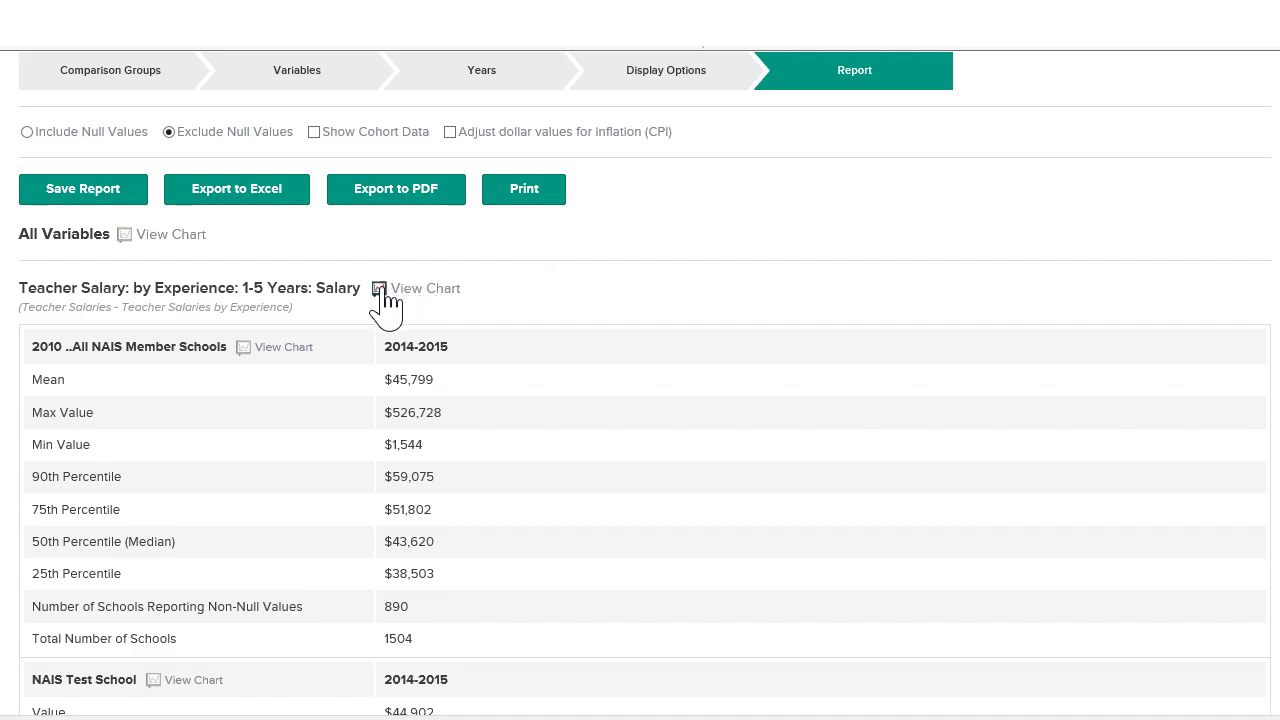
pyautogui.click(381, 290)
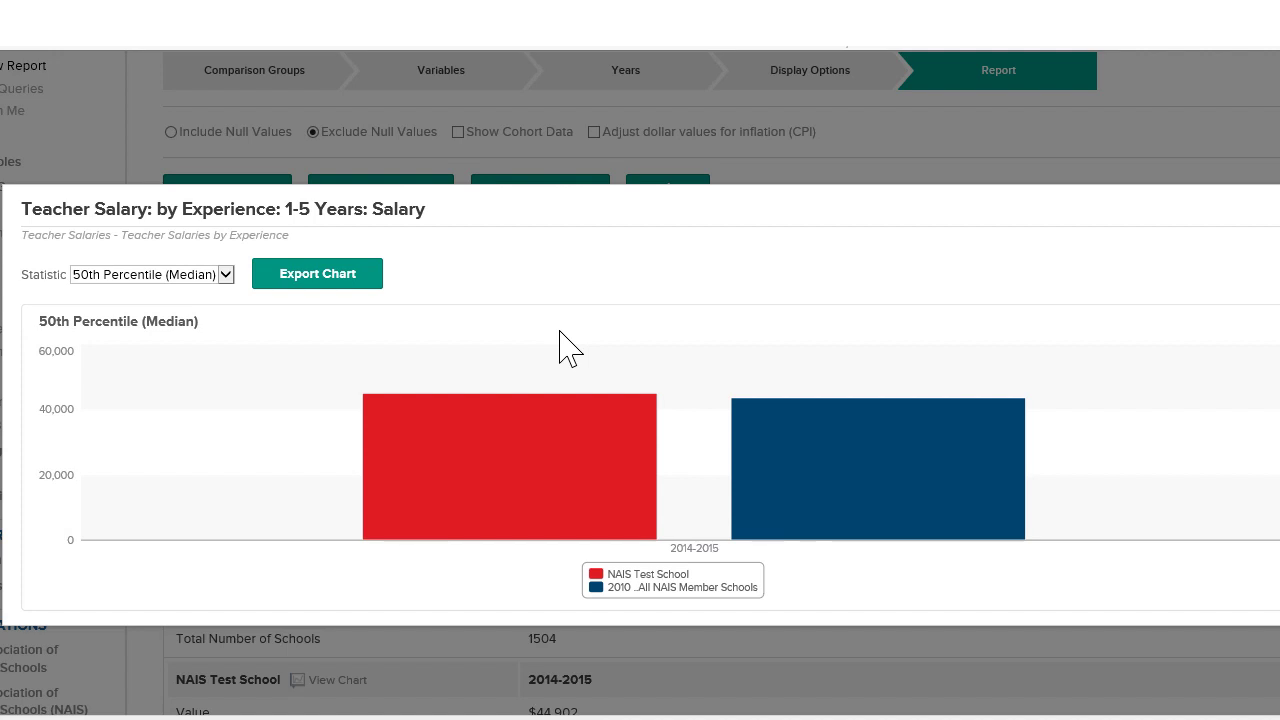
pyautogui.click(212, 275)
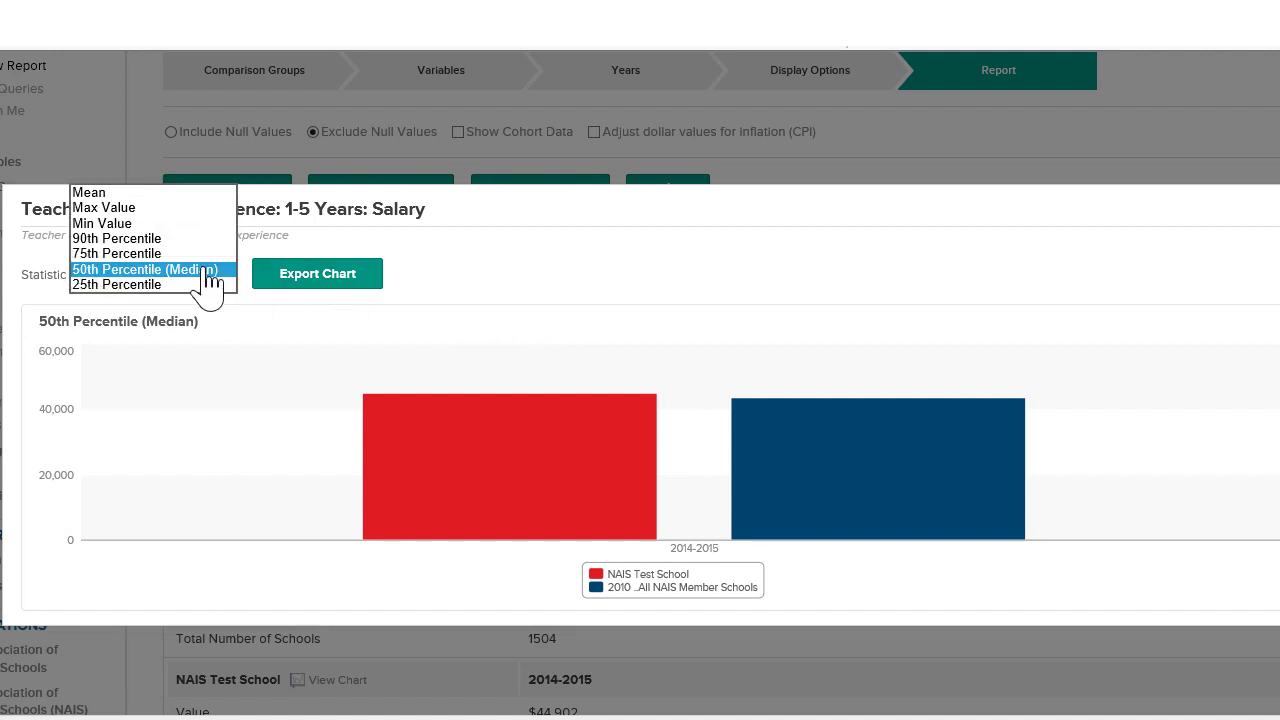
pyautogui.click(160, 193)
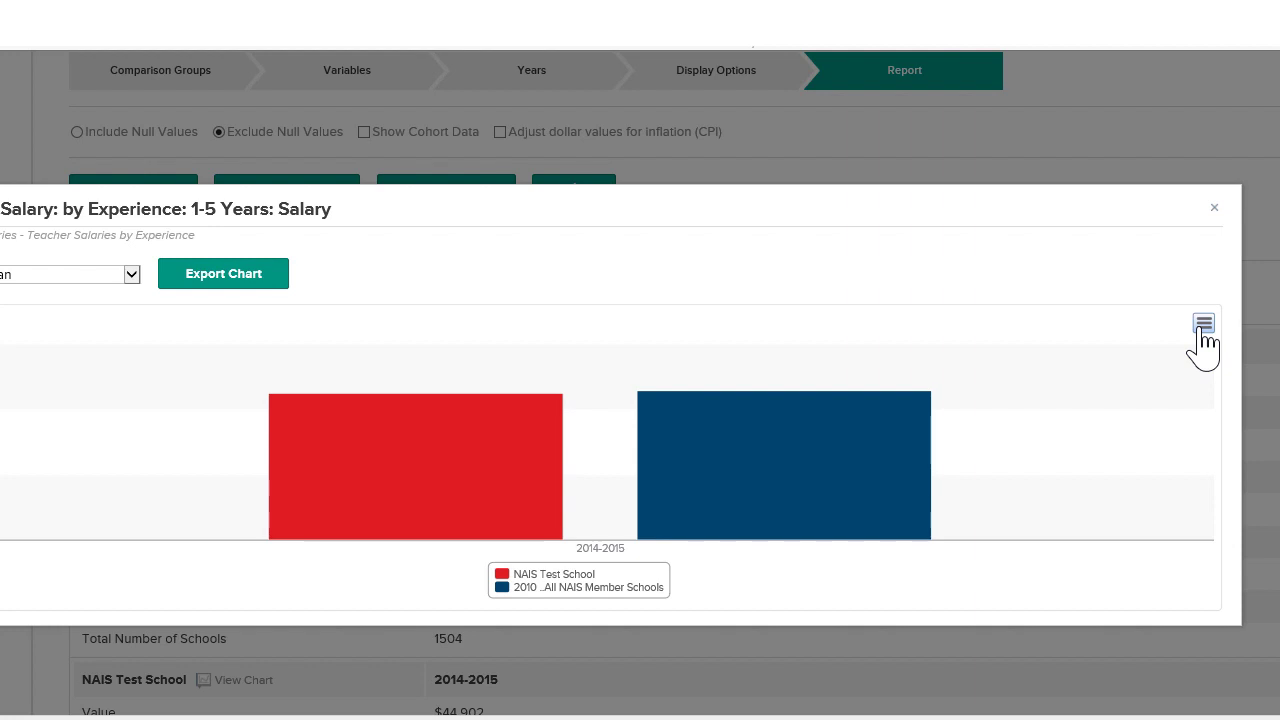
pyautogui.click(1201, 328)
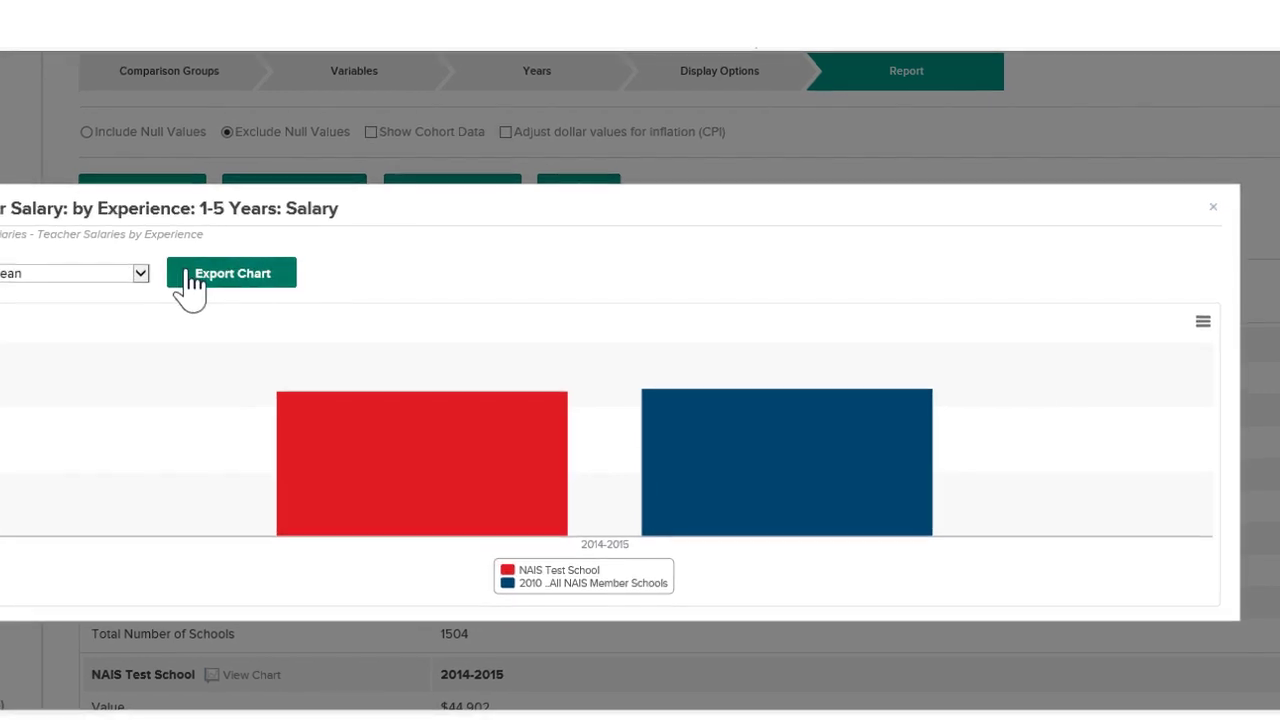
pyautogui.click(190, 283)
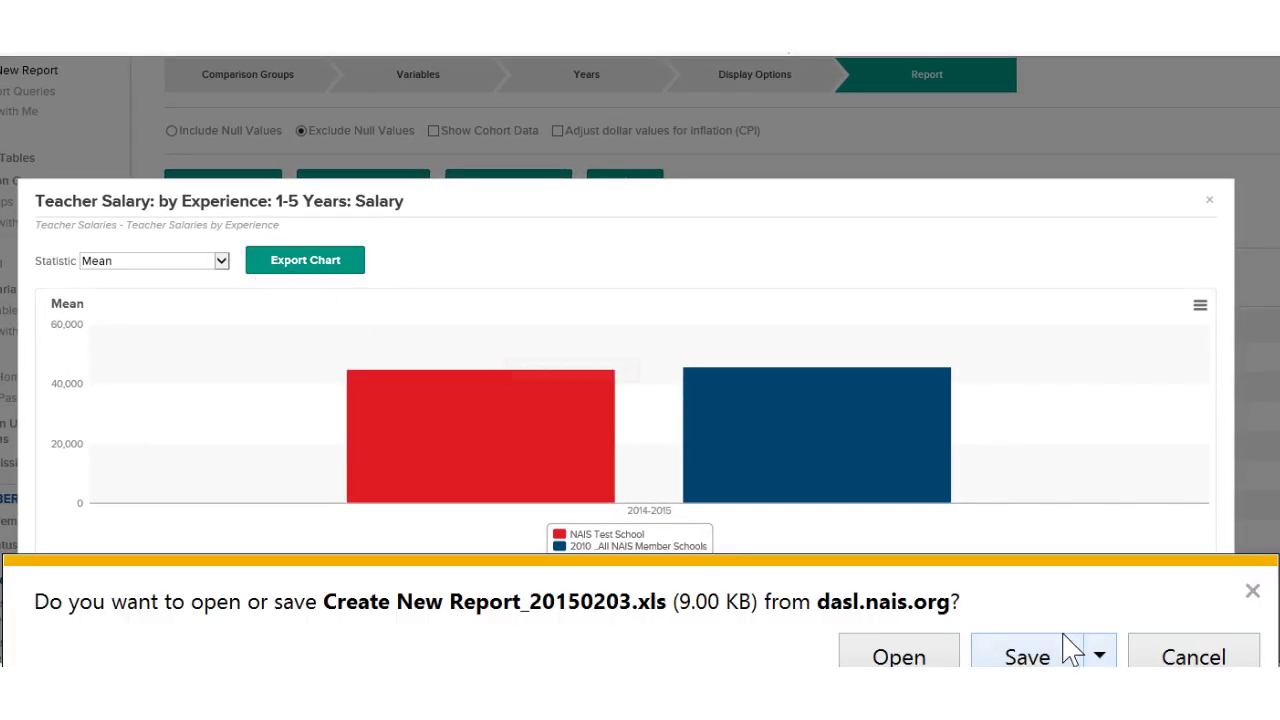
# - Open the downloaded workbook in Excel and scroll to its mean salary bar chart
pyautogui.click(885, 657)
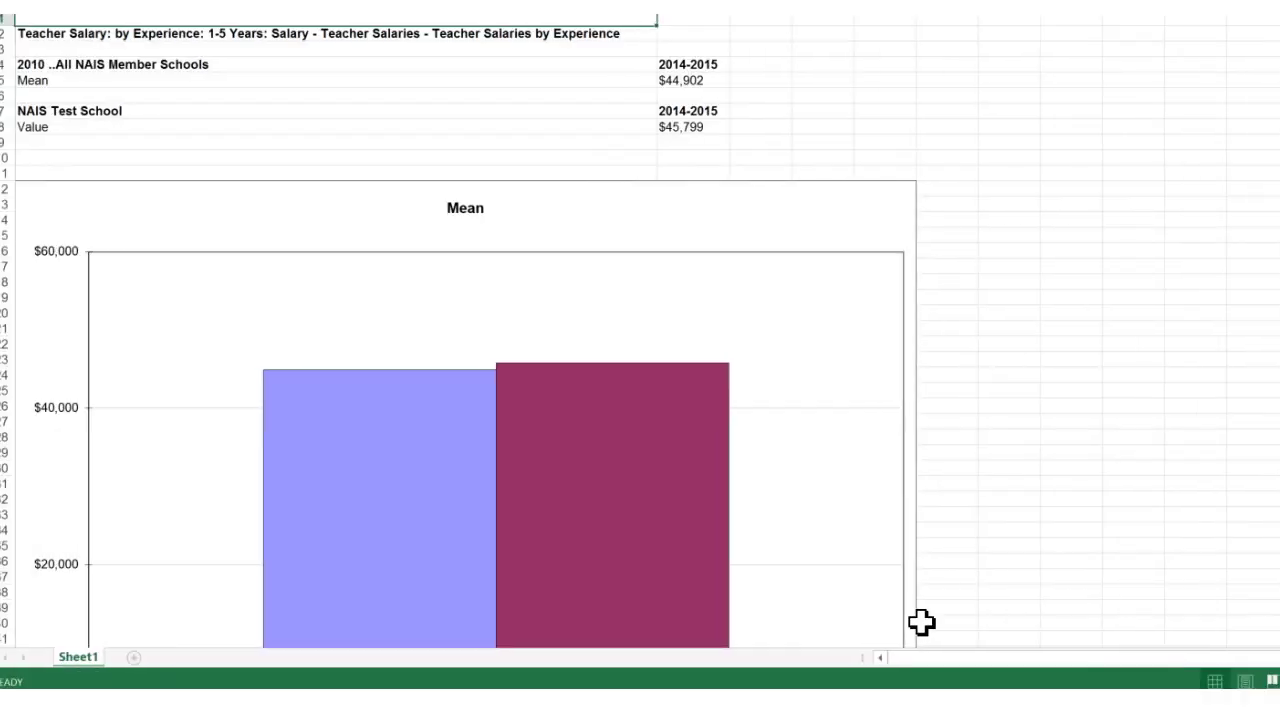
pyautogui.scroll(-4, 990, 393)
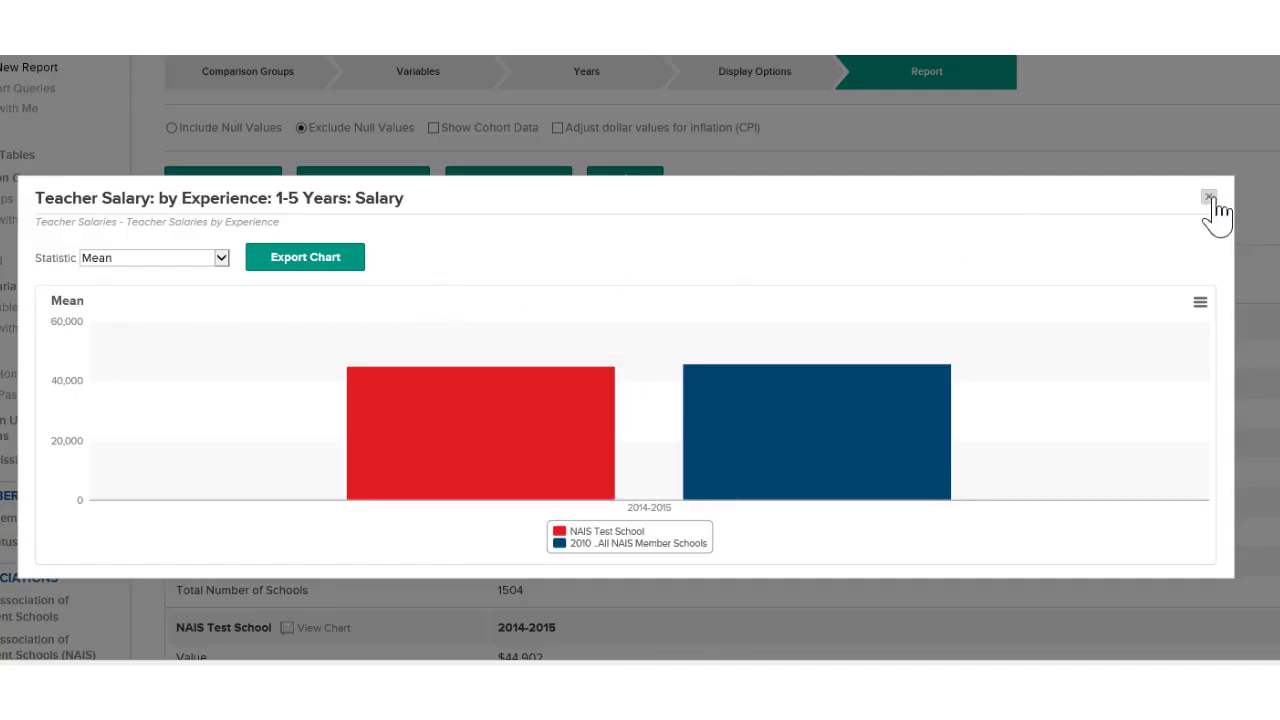
# - Close the 1-5 Years chart, view the All Variables median chart, then close it
pyautogui.click(1209, 197)
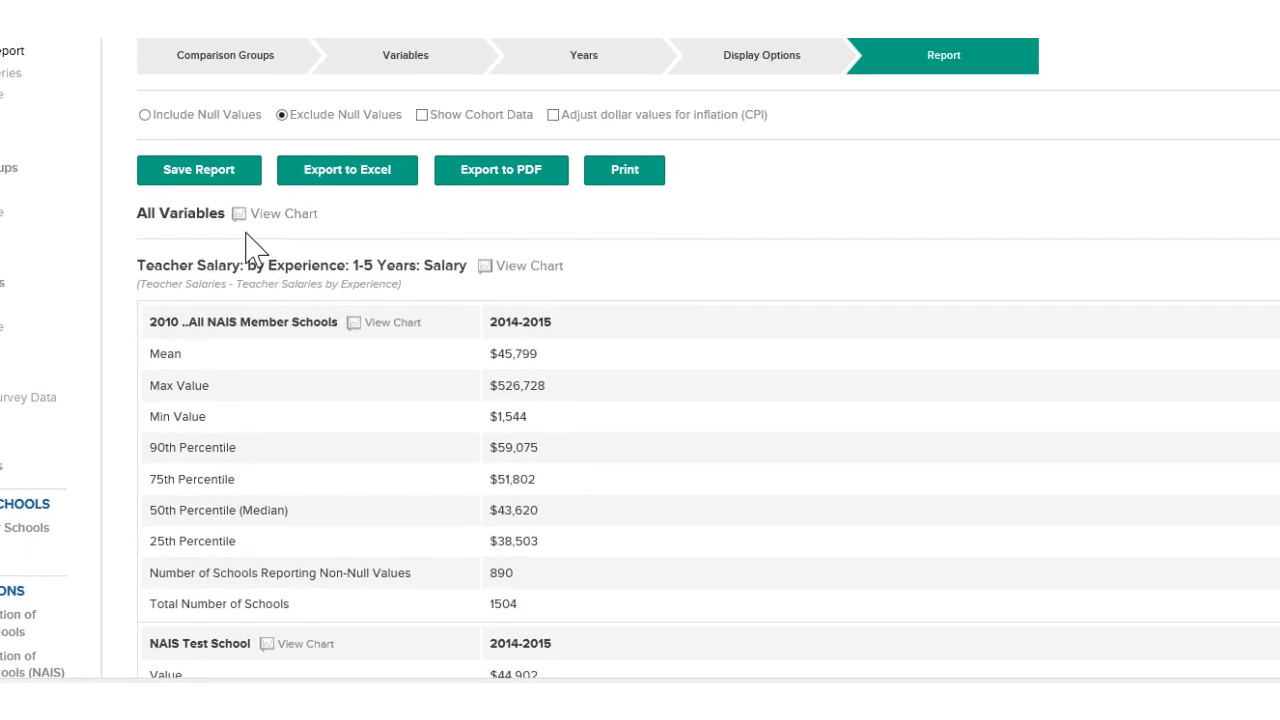
pyautogui.click(239, 222)
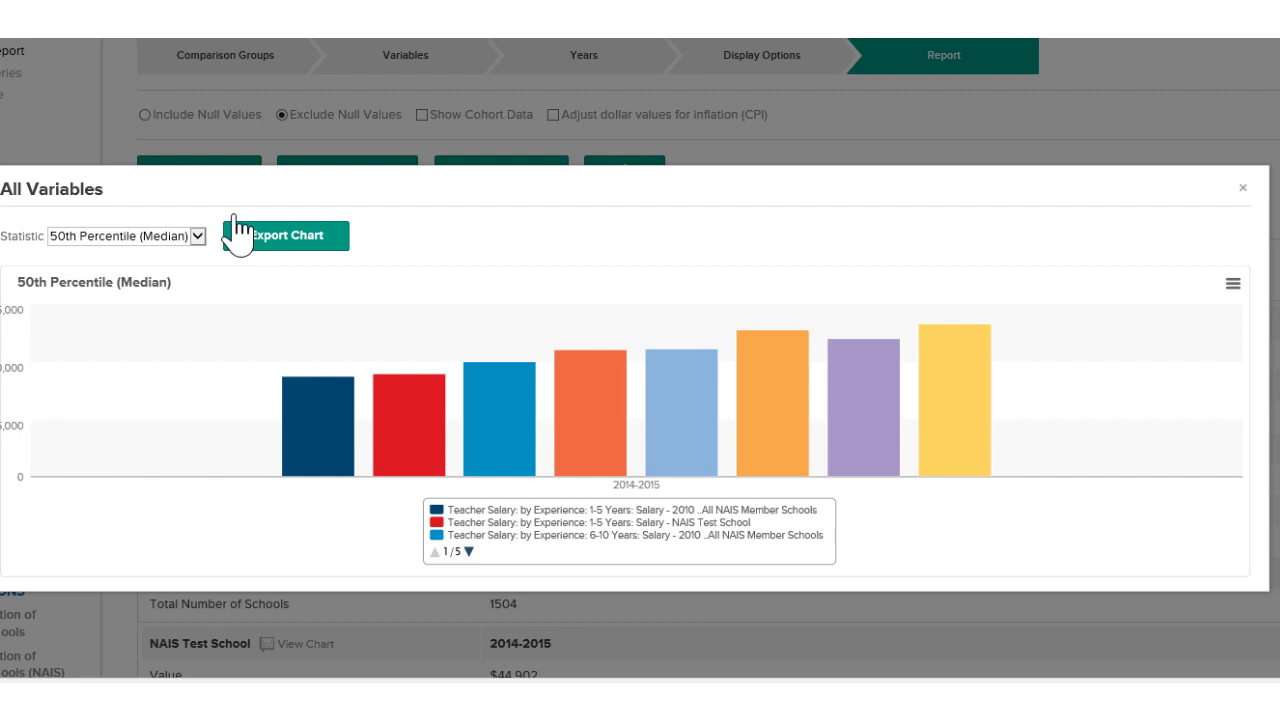
pyautogui.click(1231, 288)
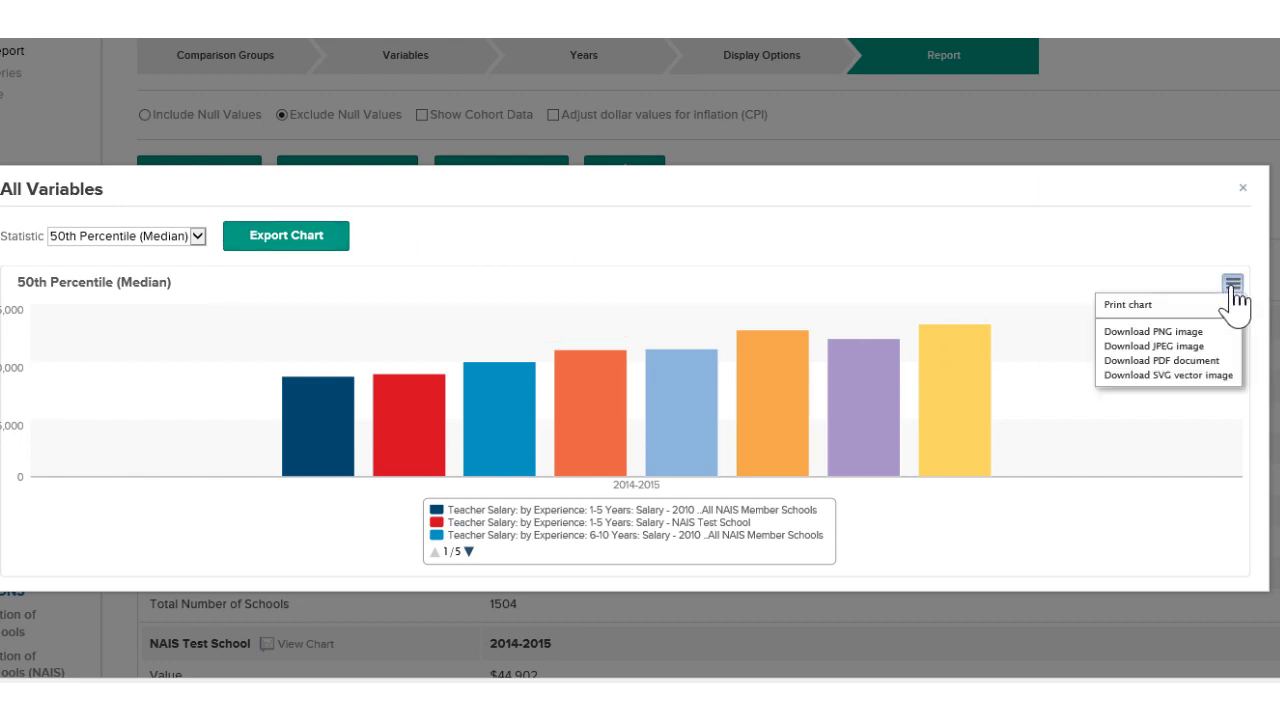
pyautogui.click(303, 278)
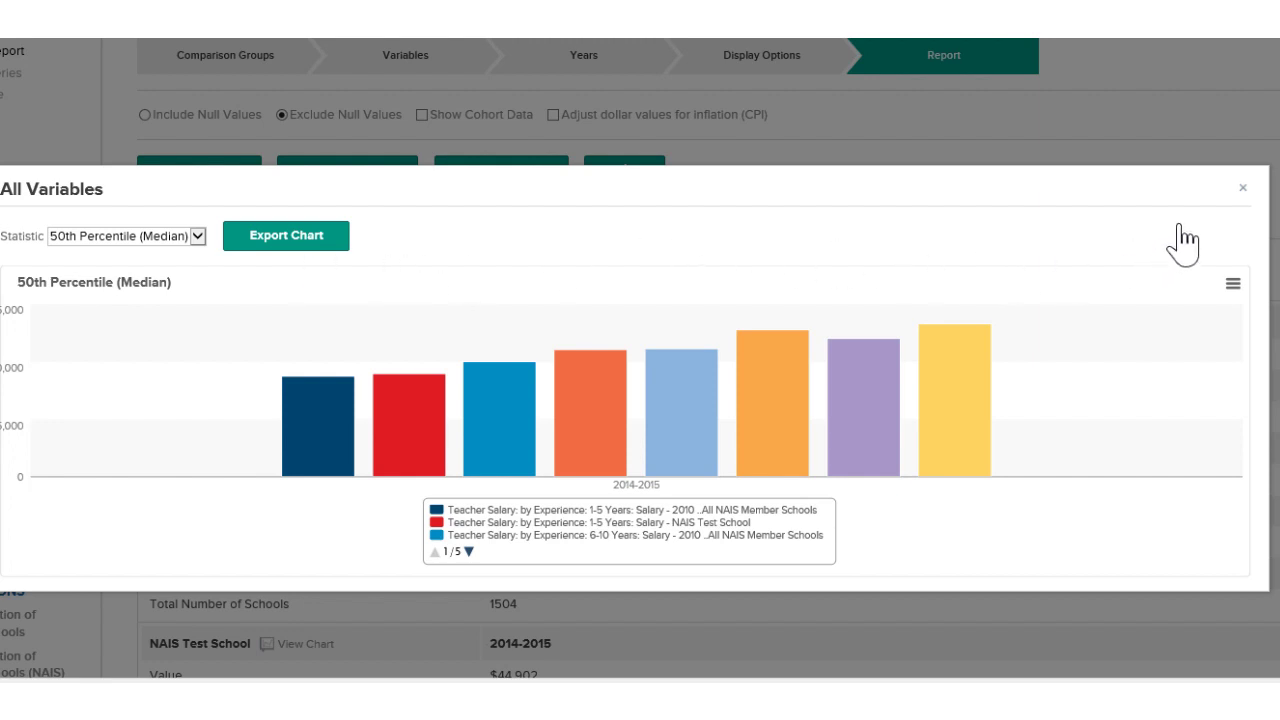
pyautogui.click(1250, 186)
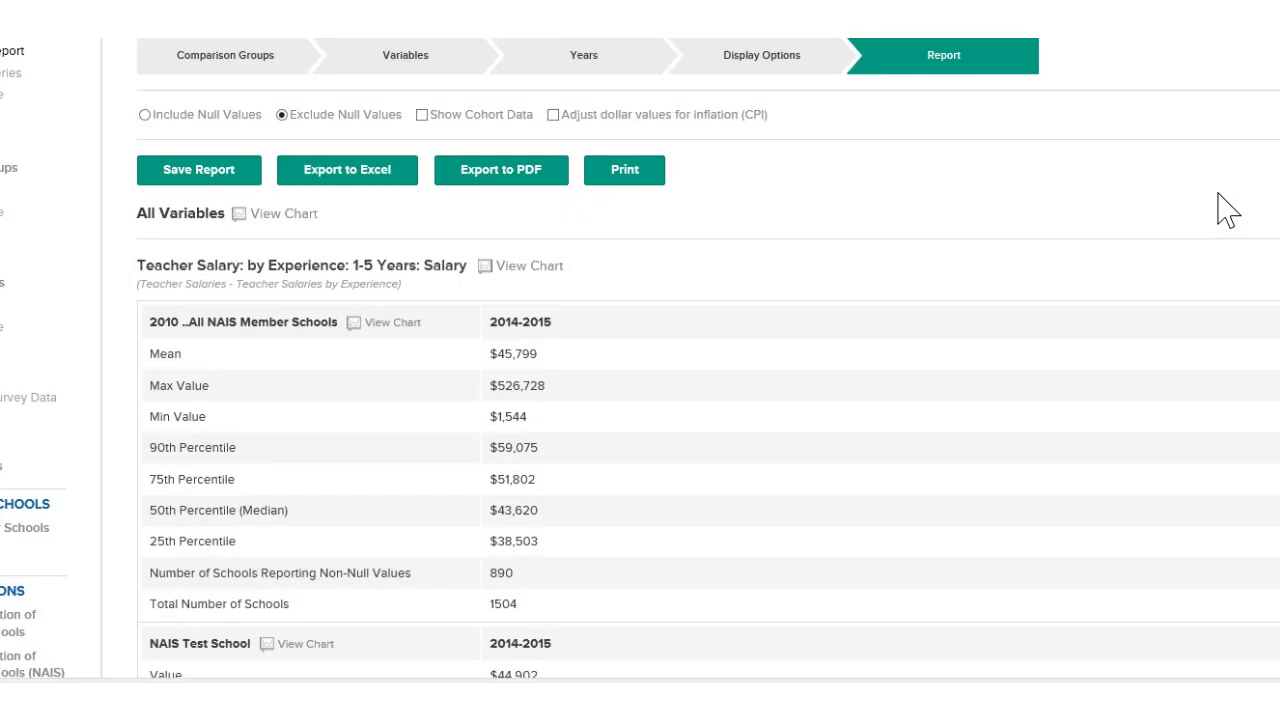
# - Export the report tables to Excel, then name the saved report 'Salary by Experience'
pyautogui.click(357, 176)
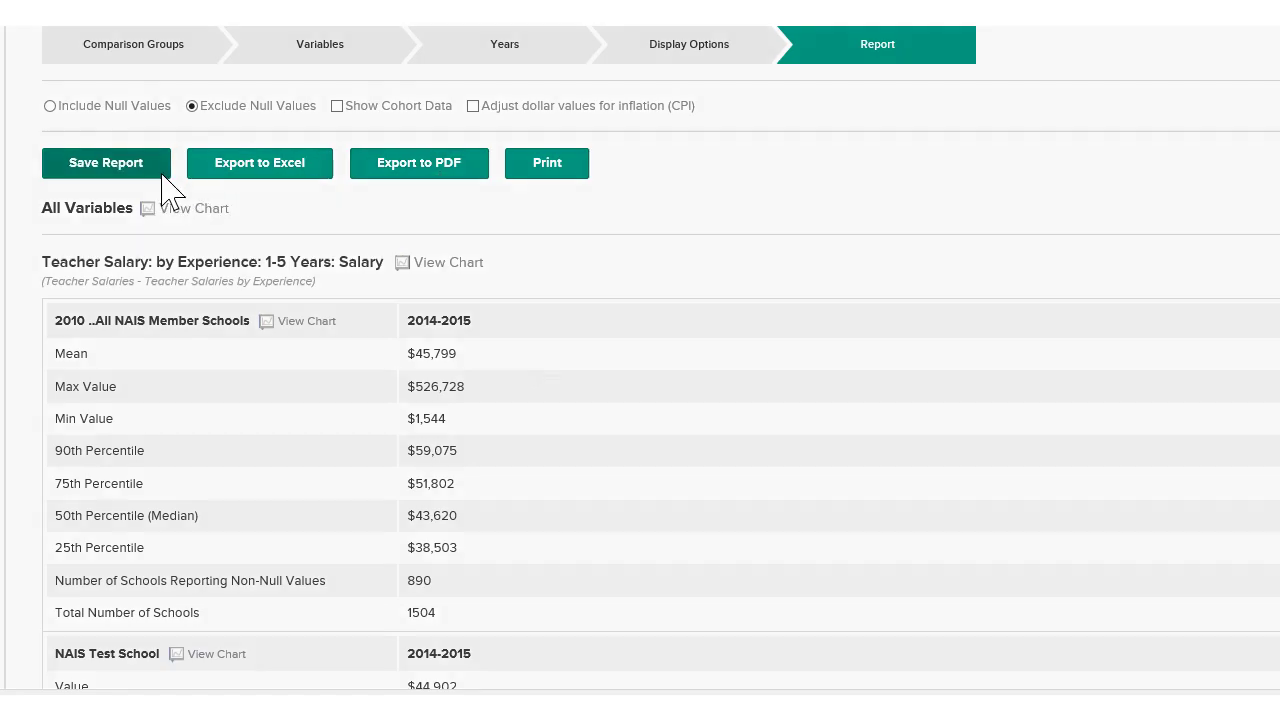
pyautogui.click(129, 172)
pyautogui.click(423, 349)
pyautogui.click(495, 315)
pyautogui.click(505, 317)
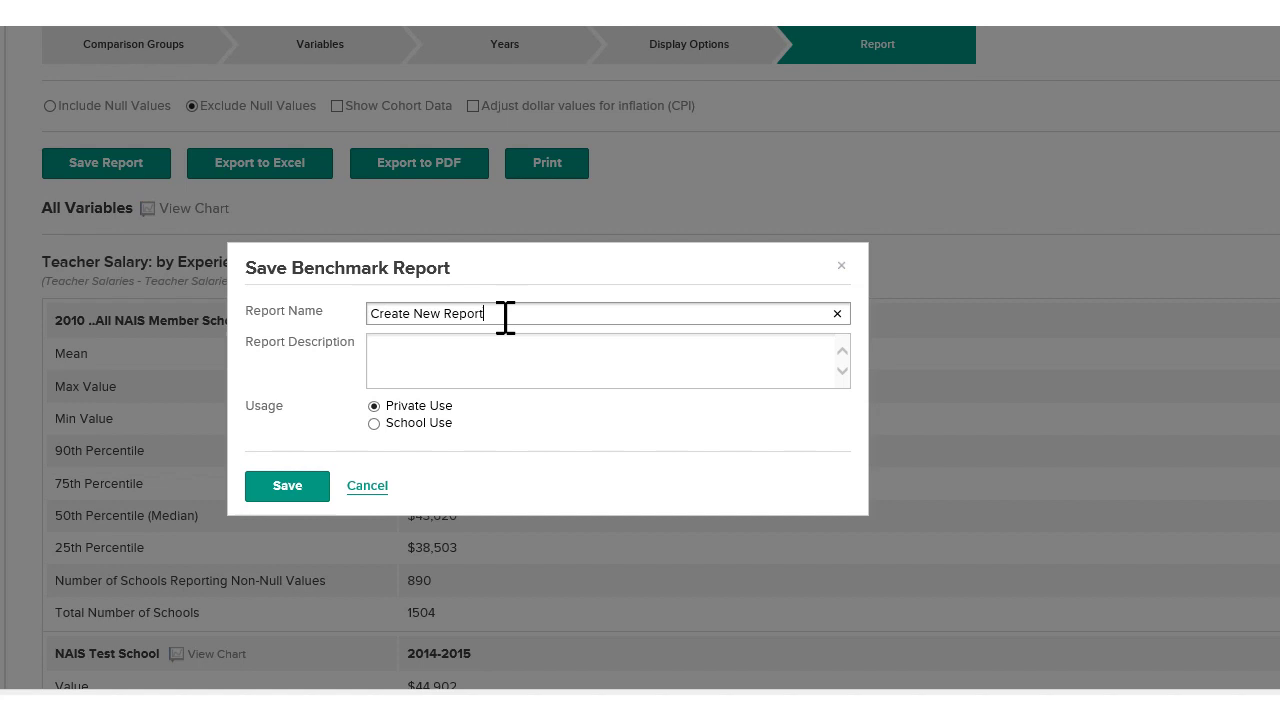
pyautogui.moveTo(505, 318); pyautogui.dragTo(258, 290)
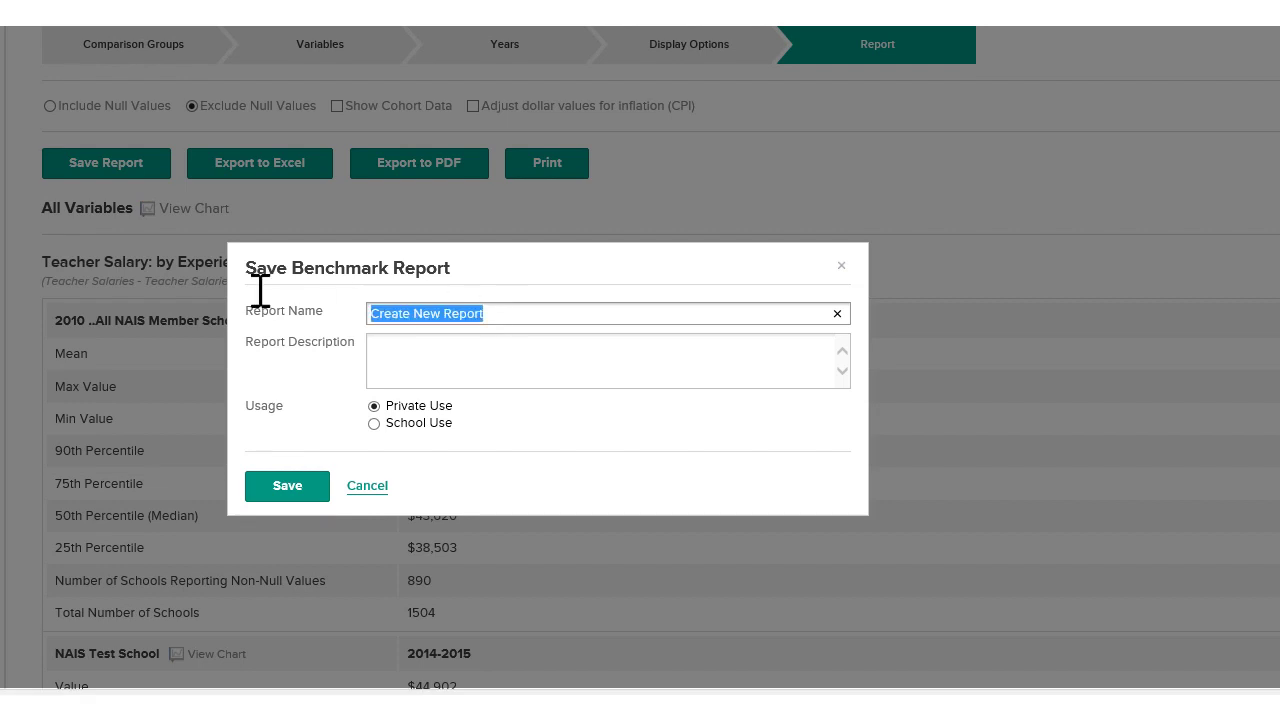
pyautogui.press('BackSpace')
pyautogui.write('Salary by')
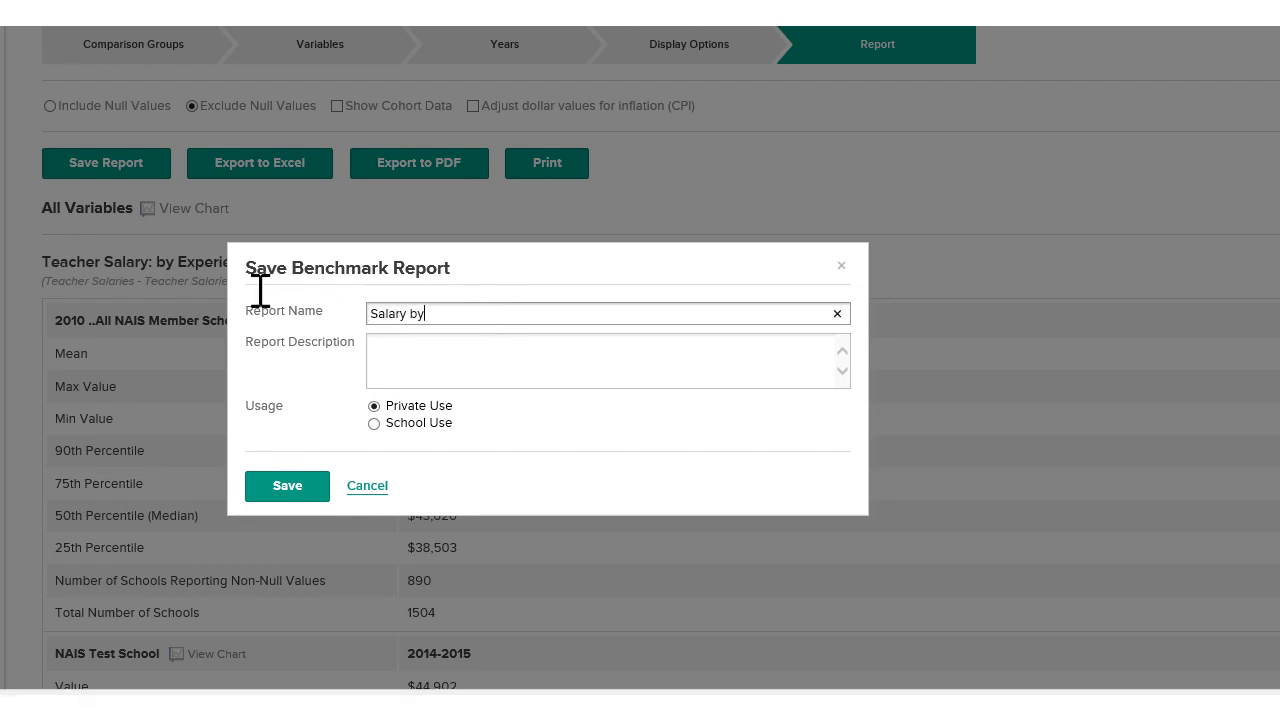
pyautogui.write(' Experience')
# - Give it the description 'Training Set, 1-20 years', set School Use, and save
pyautogui.click(500, 351)
pyautogui.write('Training Se')
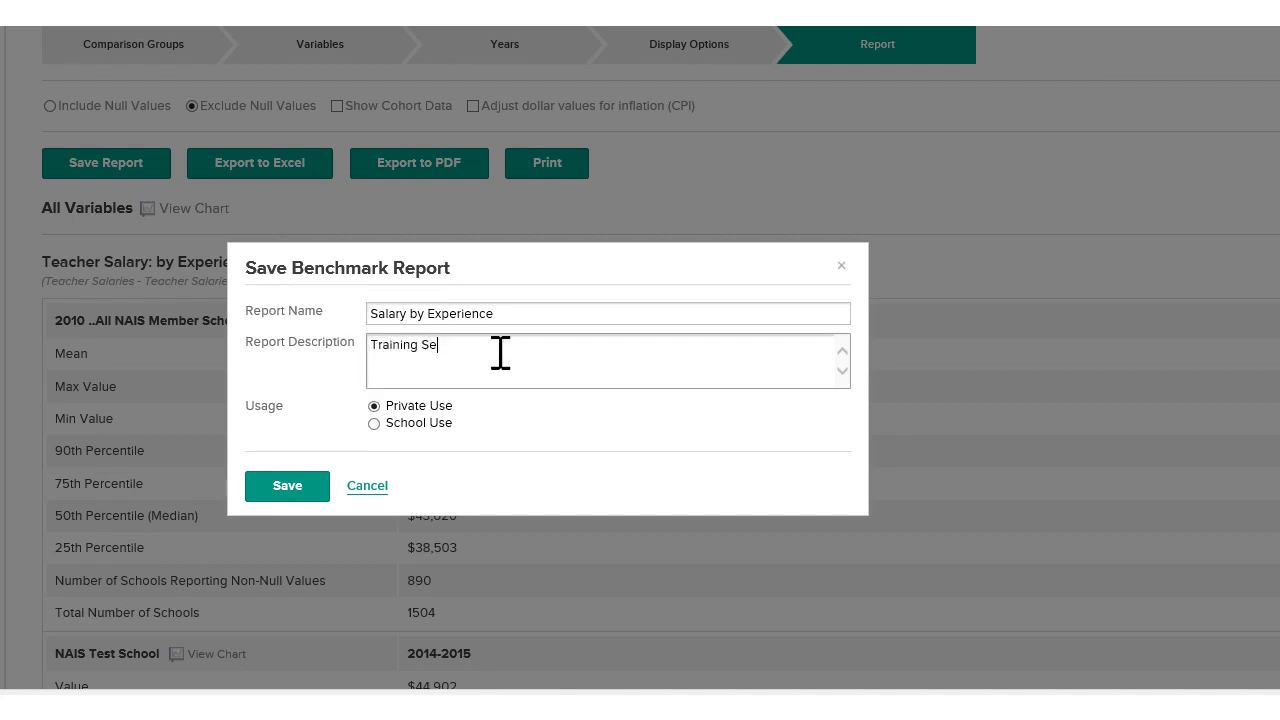
pyautogui.write('t, 1-20 years')
pyautogui.click(374, 424)
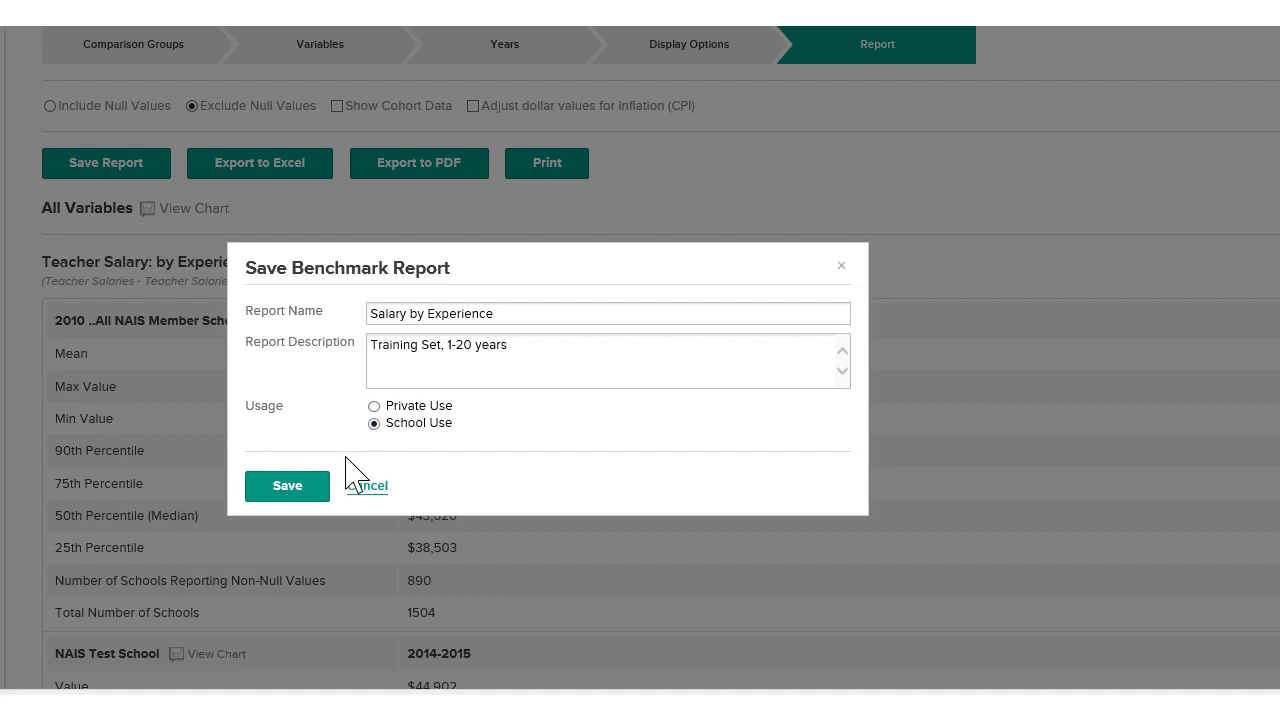
pyautogui.click(313, 488)
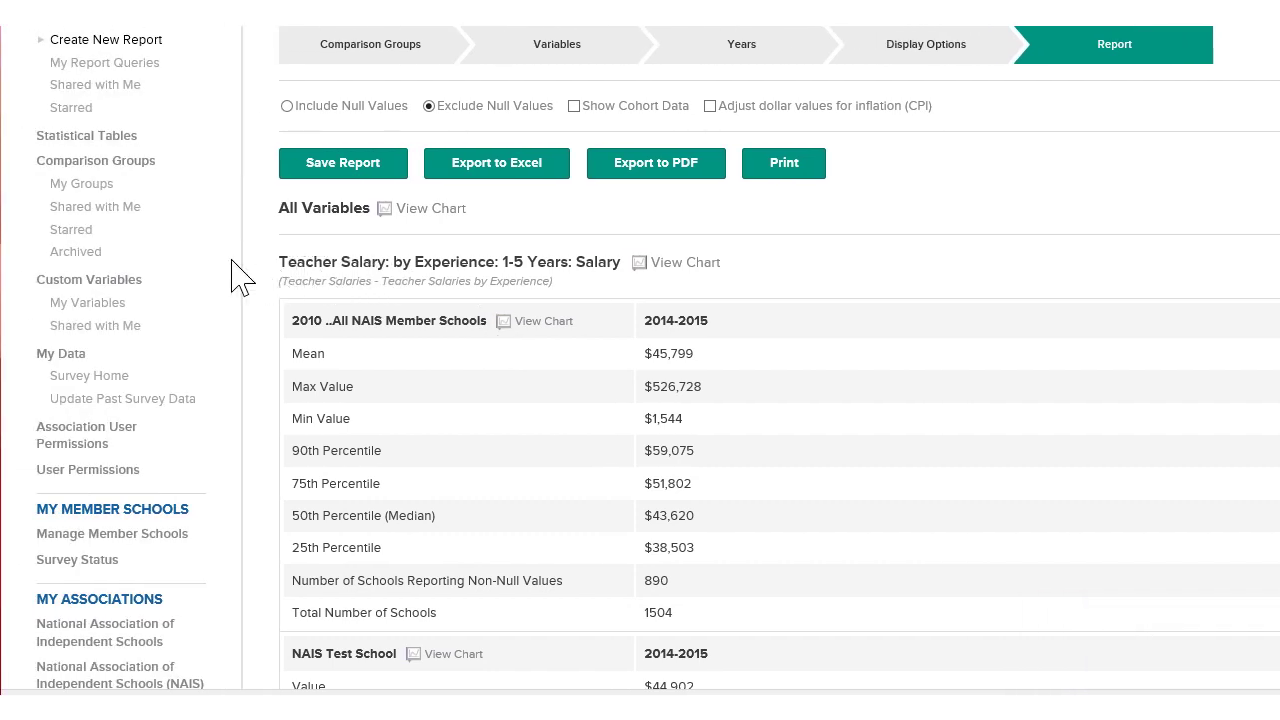
# - Go to My Report Queries under Benchmarking to see Salary by Experience listed as Shared
pyautogui.scroll(1, 234, 286)
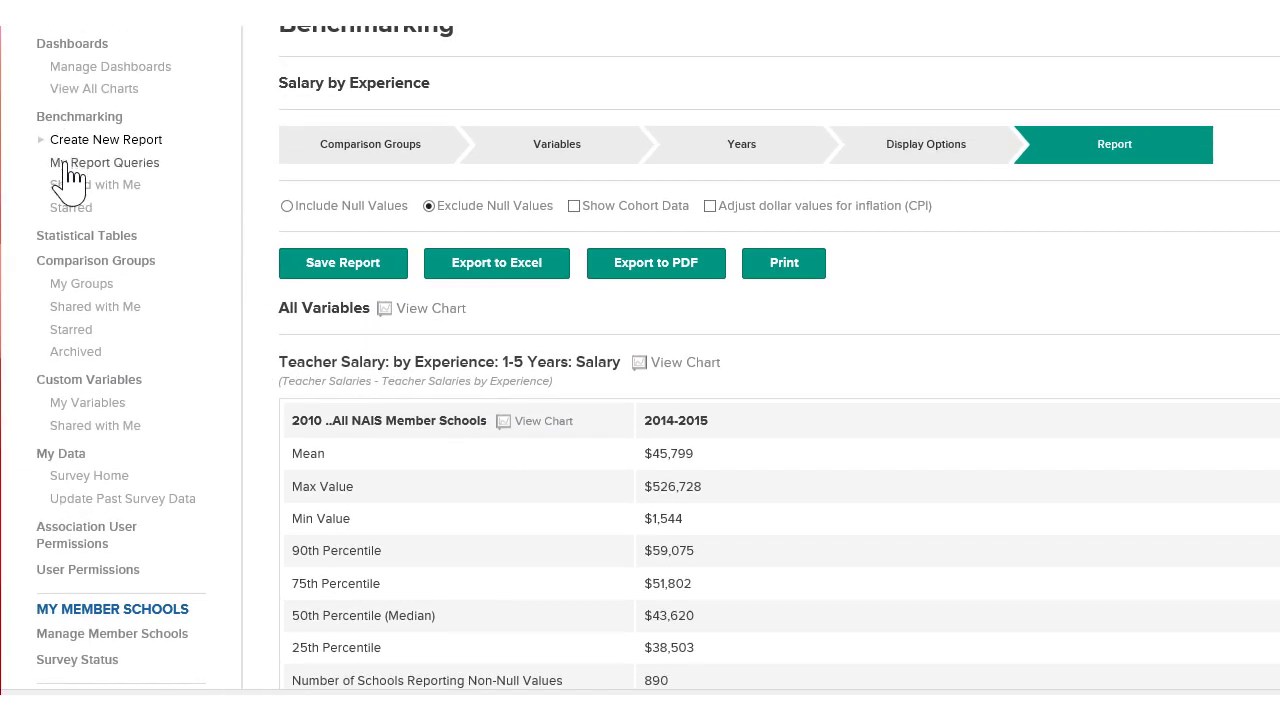
pyautogui.click(63, 164)
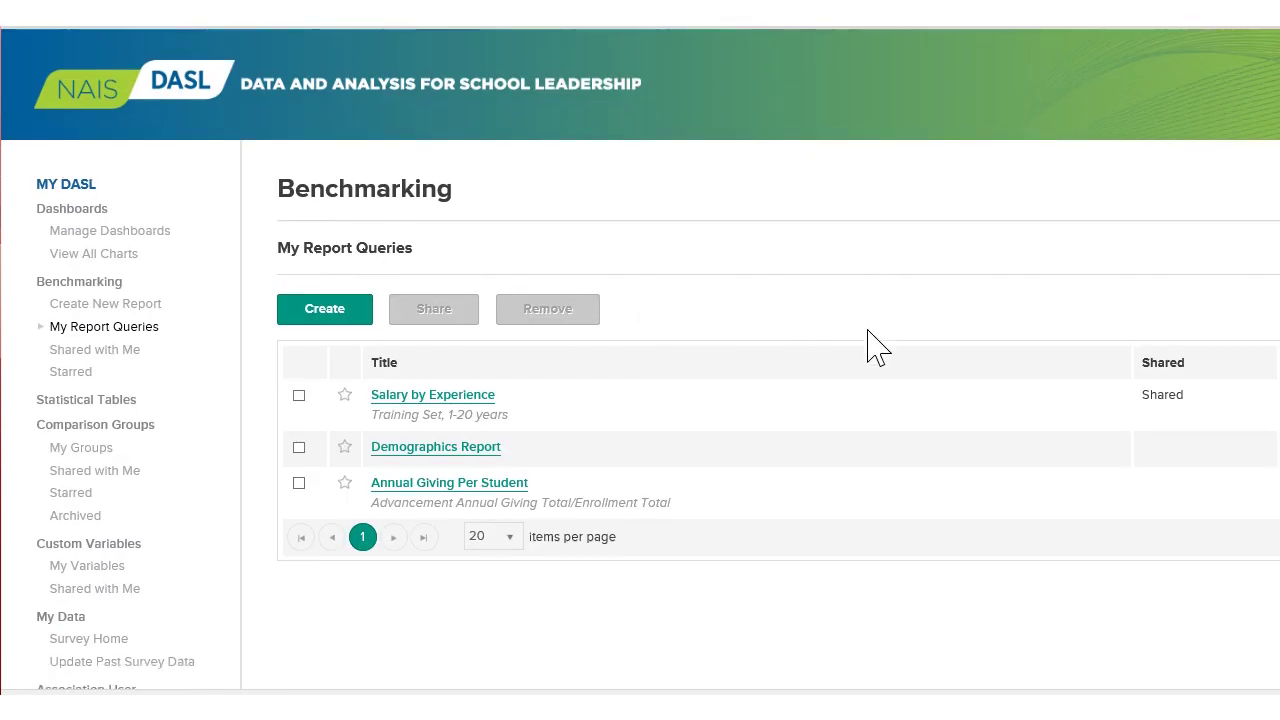